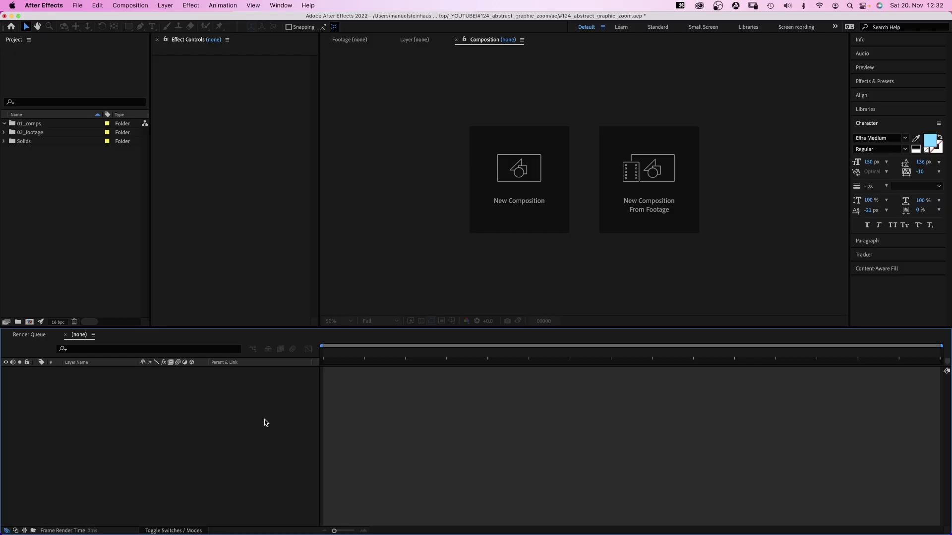
# Step: Create a new composition named 'element 1'
pyautogui.press('super+n')
pyautogui.write('elemen')
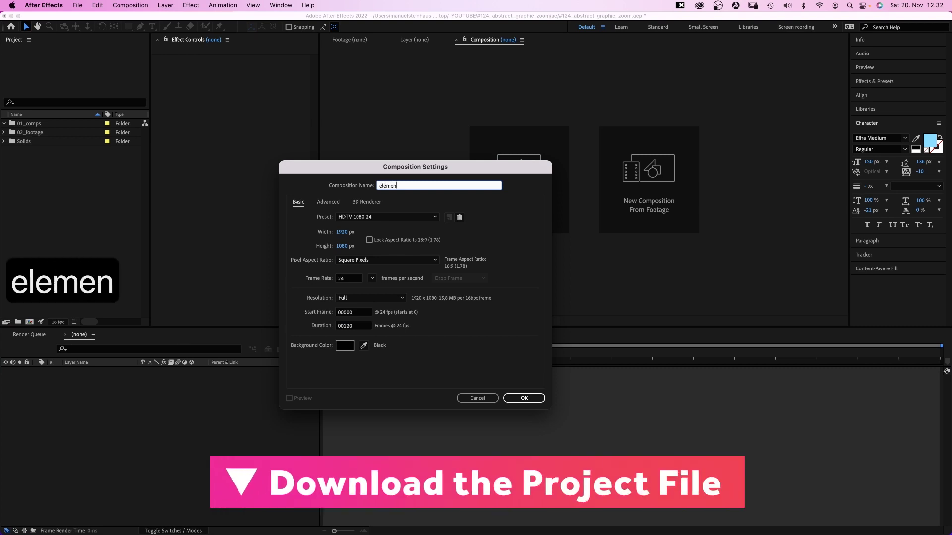
pyautogui.write('t 1')
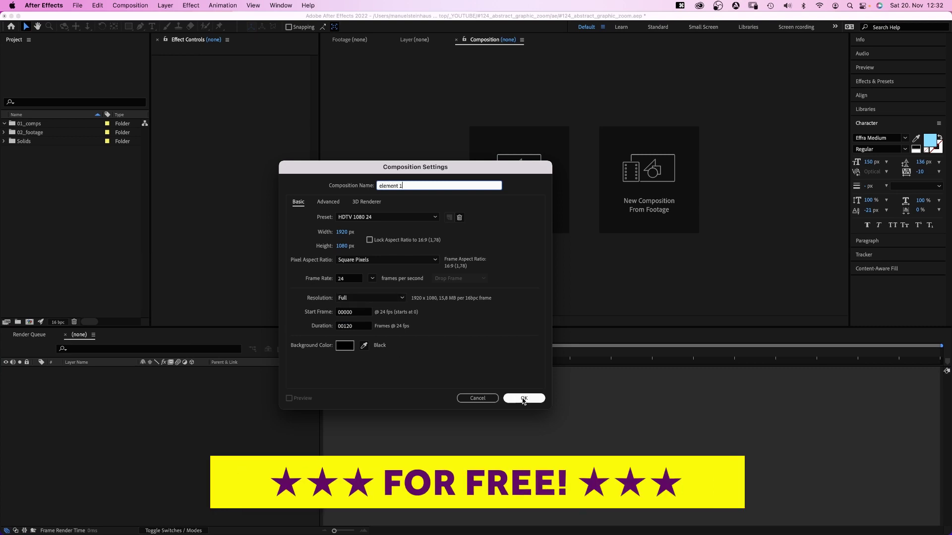
pyautogui.click(523, 399)
# Step: Add a dark purple 2500×2500 solid named 'background'
pyautogui.press('super+y')
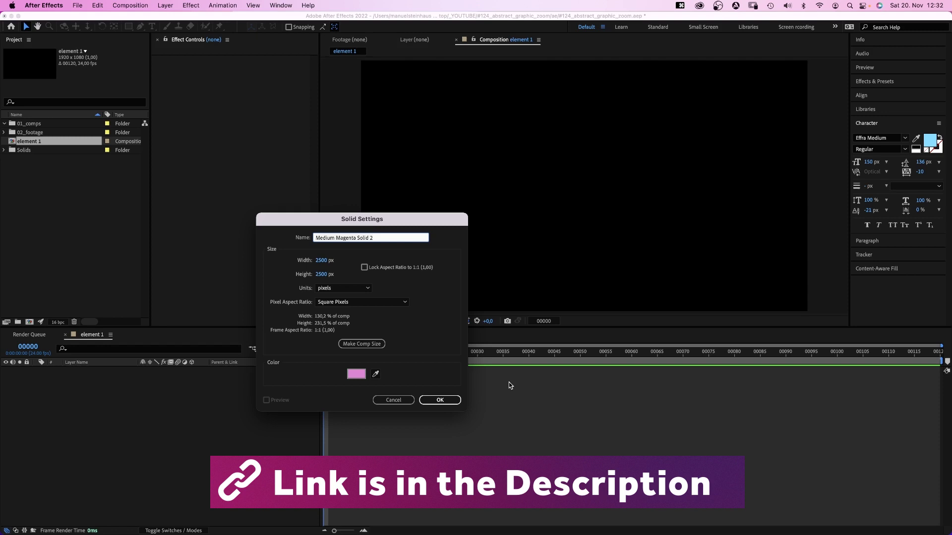
pyautogui.write('background')
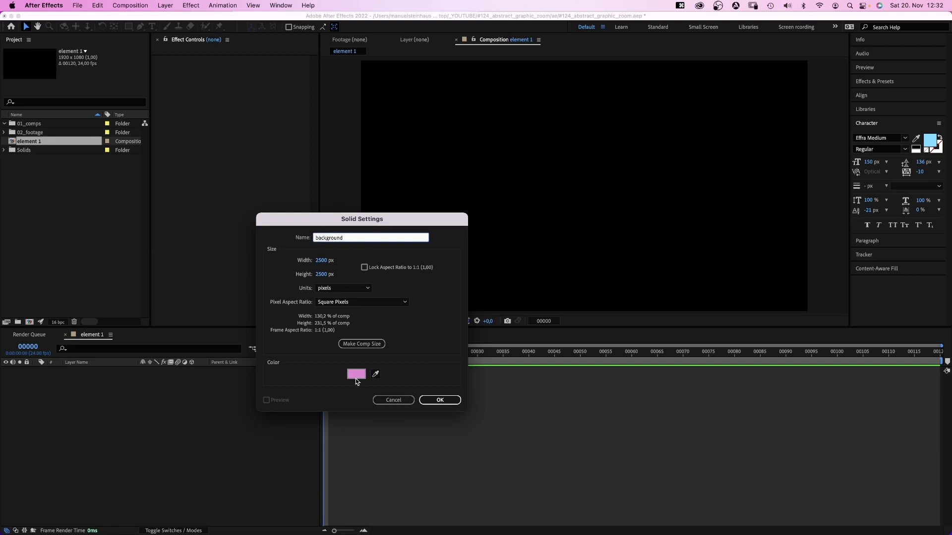
pyautogui.click(356, 377)
pyautogui.moveTo(307, 268); pyautogui.dragTo(245, 293)
pyautogui.click(380, 200)
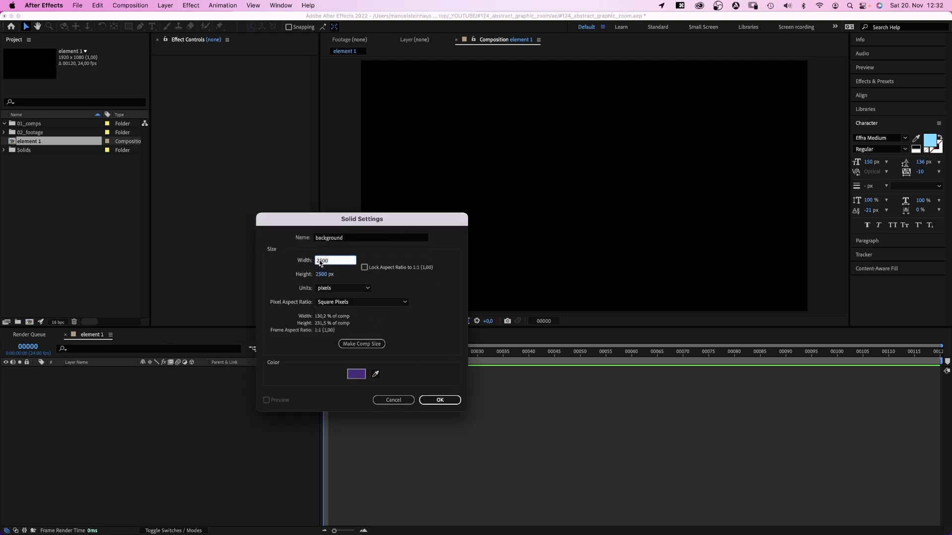
pyautogui.write('2500')
pyautogui.press('Tab')
pyautogui.write('25')
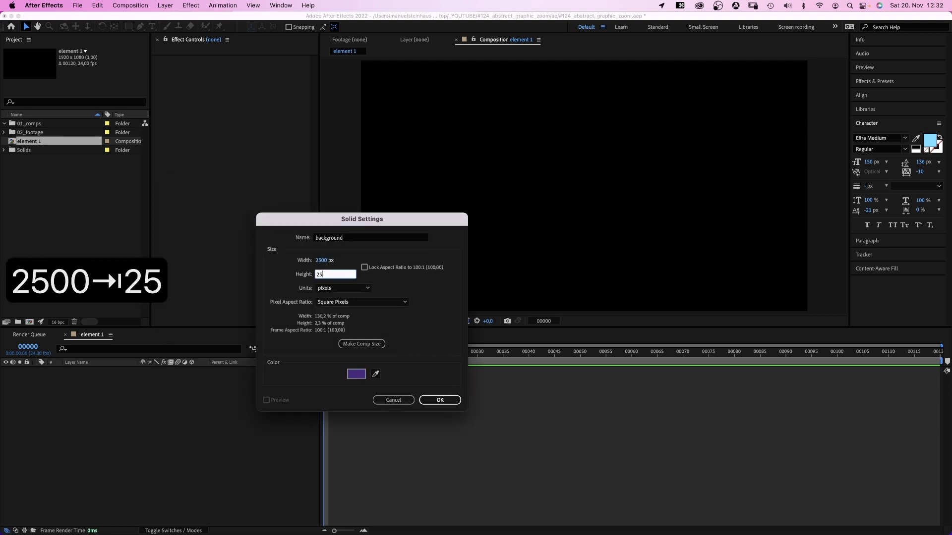
pyautogui.write('00')
pyautogui.press('Return')
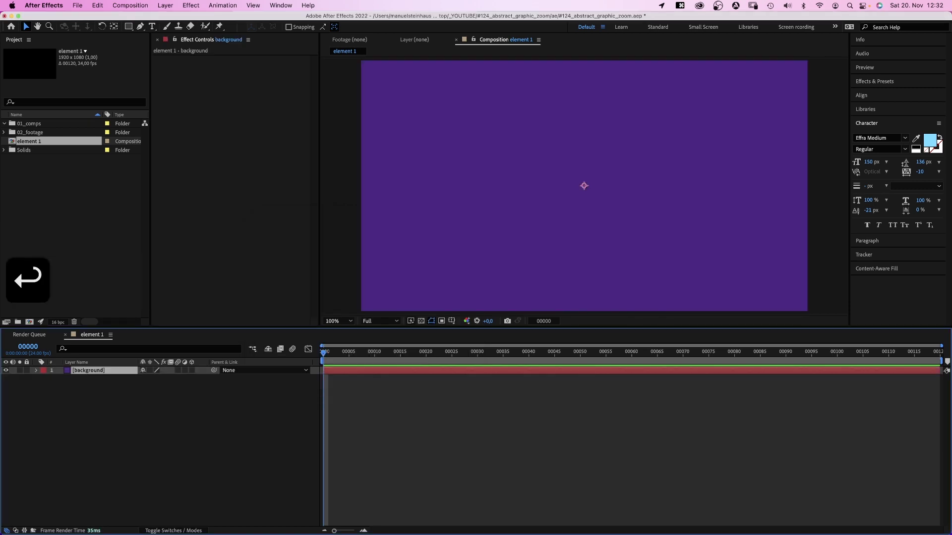
# Step: Add a full-frame rectangle layer named 'shape right' with a purple fill
pyautogui.doubleClick(128, 27)
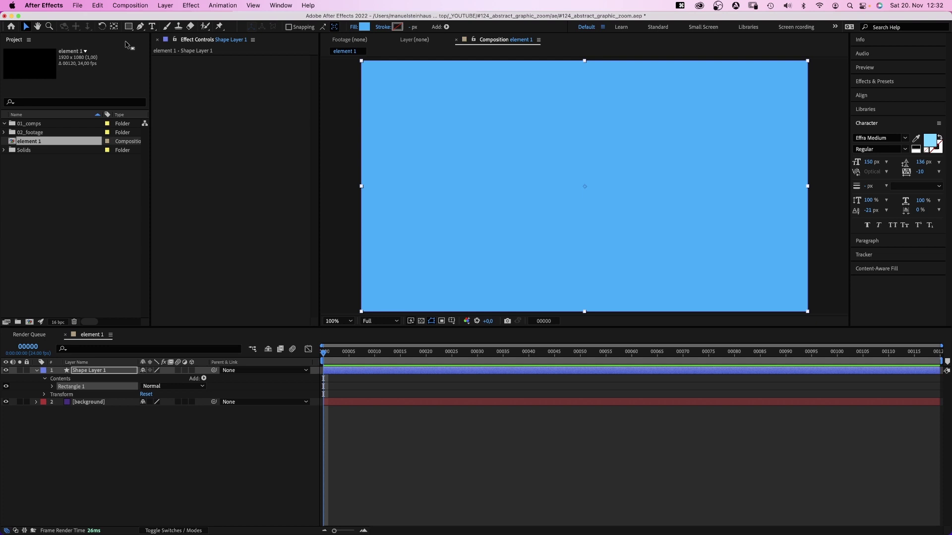
pyautogui.click(102, 380)
pyautogui.press('Return')
pyautogui.write('shap')
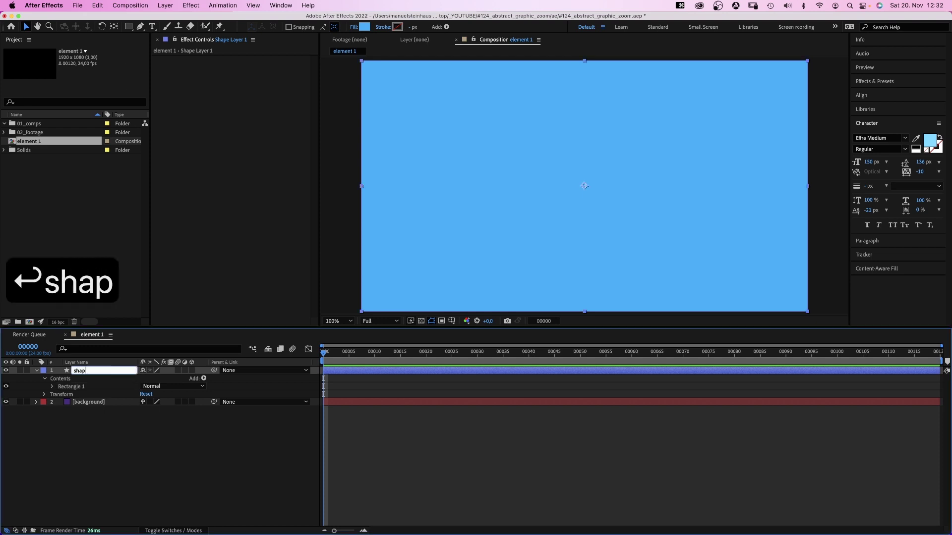
pyautogui.write('e right')
pyautogui.press('Return')
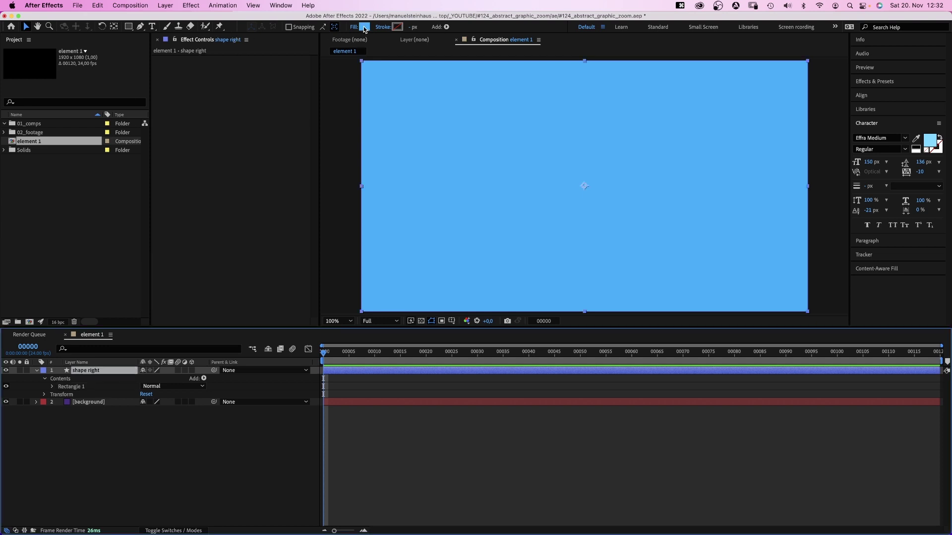
pyautogui.click(364, 28)
pyautogui.moveTo(314, 246)
pyautogui.mouseDown()
pyautogui.moveTo(310, 273)
pyautogui.moveTo(250, 285)
pyautogui.mouseUp()
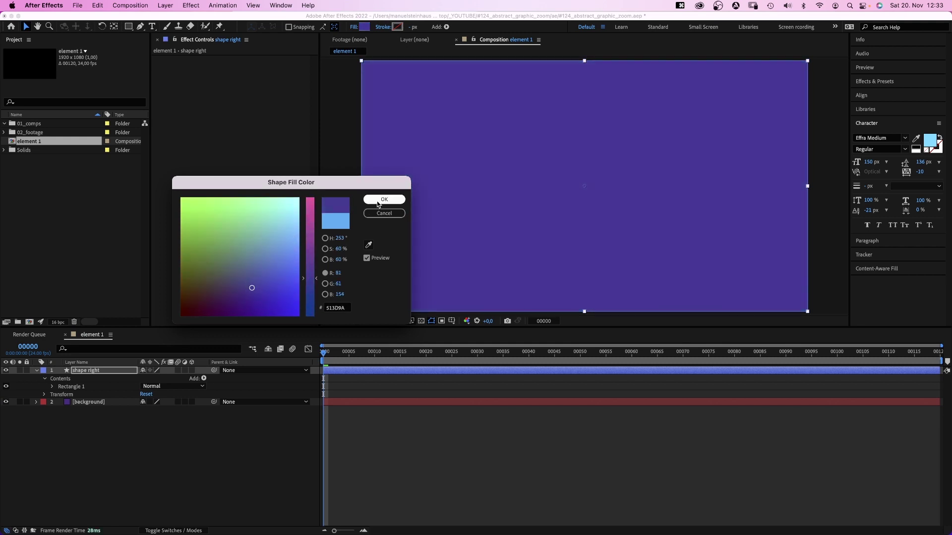
pyautogui.click(377, 203)
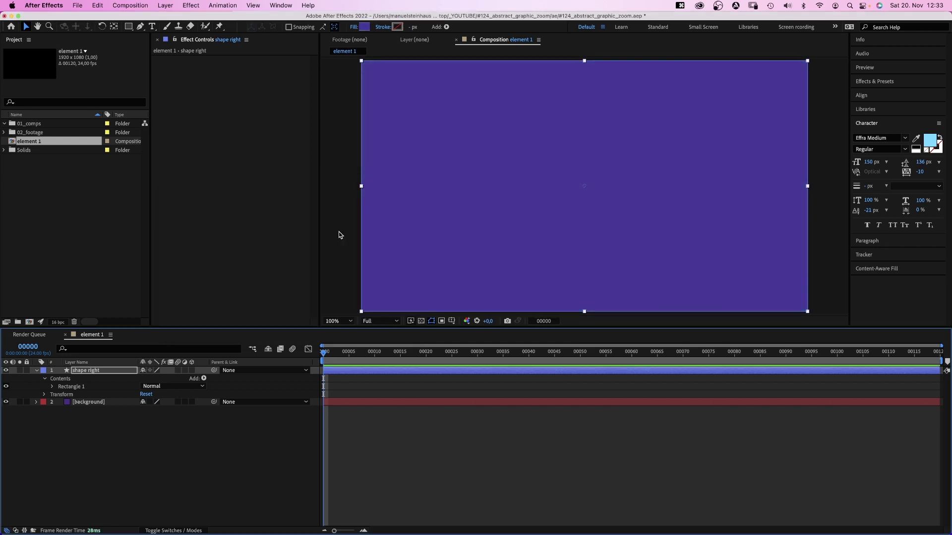
# Step: Move shape right's anchor point to the rectangle's bottom-left corner
pyautogui.click(114, 27)
pyautogui.click(98, 372)
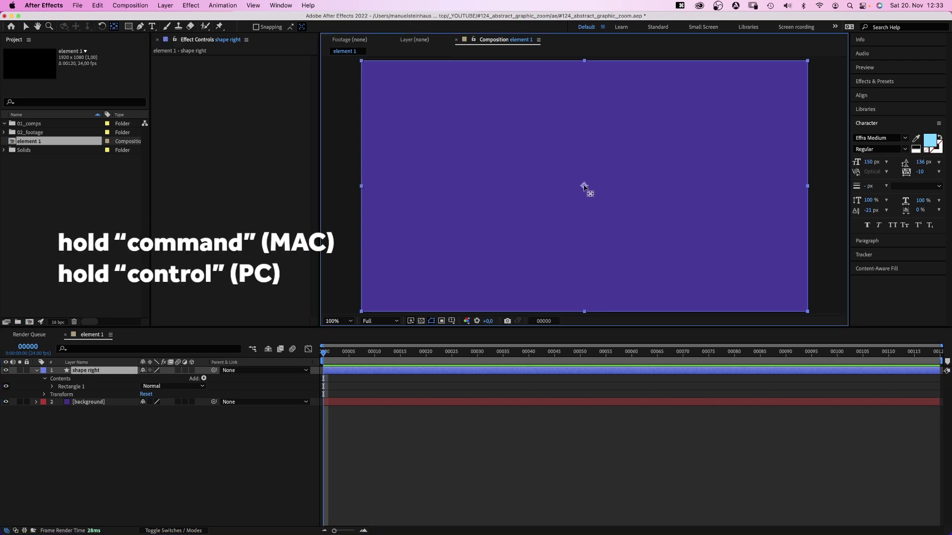
pyautogui.moveTo(531, 218); pyautogui.dragTo(360, 311)
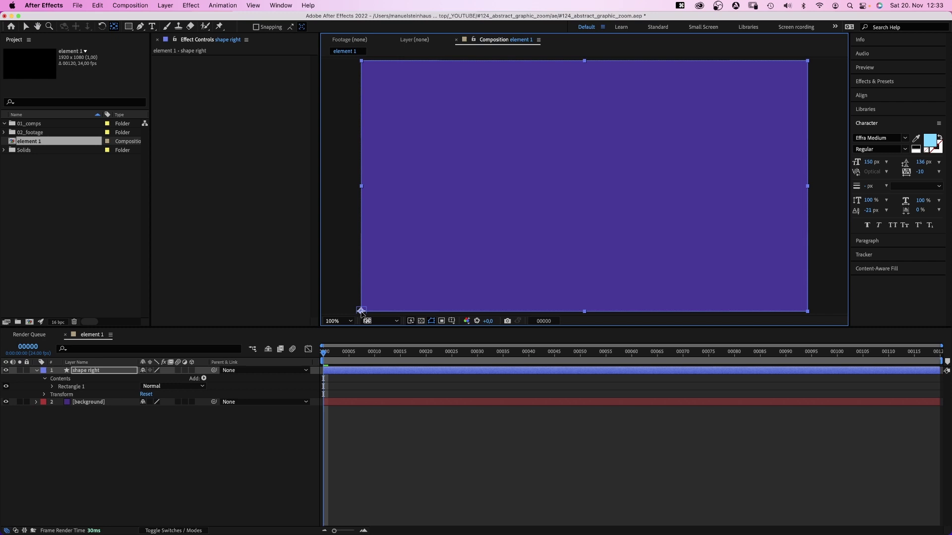
pyautogui.click(82, 374)
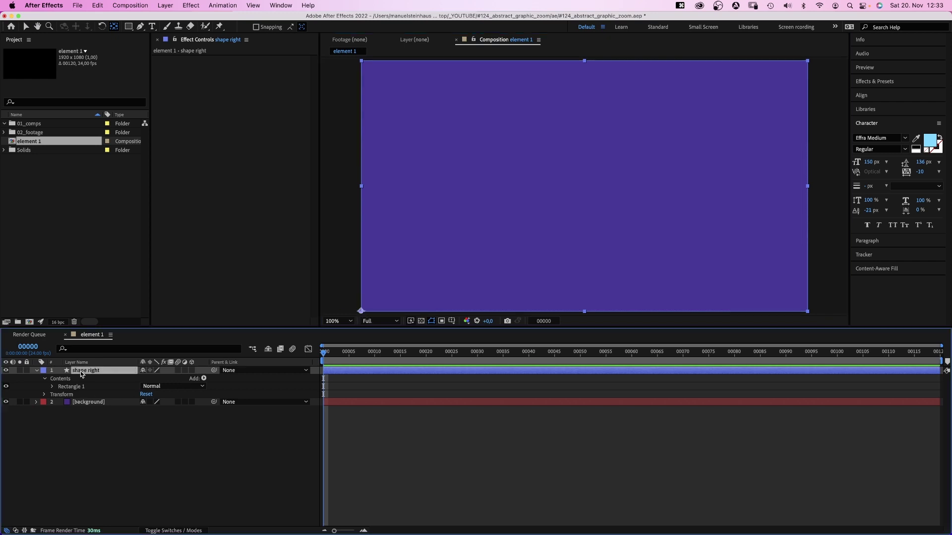
# Step: Duplicate shape right as 'shape left' with its anchor at the top-right corner
pyautogui.press('cmd+d')
pyautogui.press('Return')
pyautogui.press('BackSpace')
pyautogui.press('BackSpace')
pyautogui.press('BackSpace')
pyautogui.press('BackSpace')
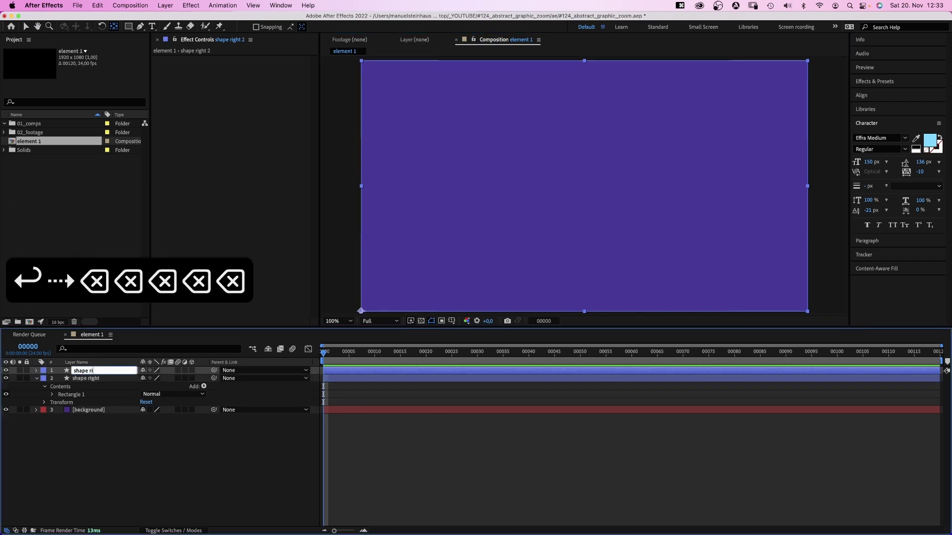
pyautogui.press('BackSpace')
pyautogui.press('BackSpace')
pyautogui.press('BackSpace')
pyautogui.write('lewf')
pyautogui.press('BackSpace')
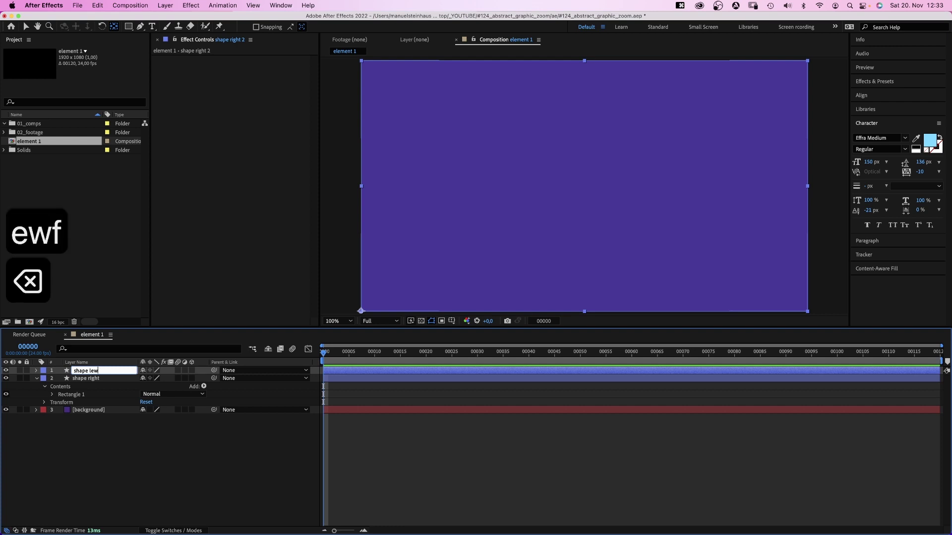
pyautogui.press('BackSpace')
pyautogui.write('ft')
pyautogui.press('Return')
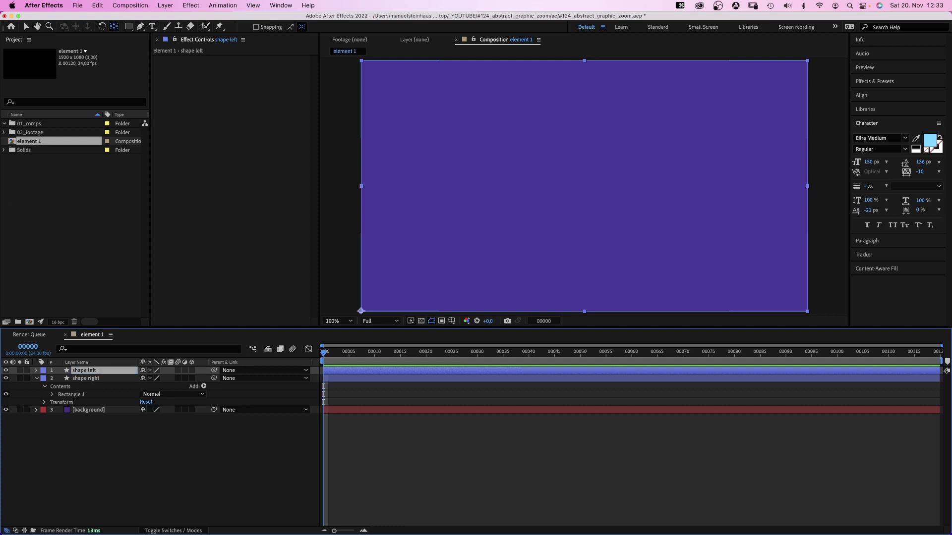
pyautogui.click(361, 312)
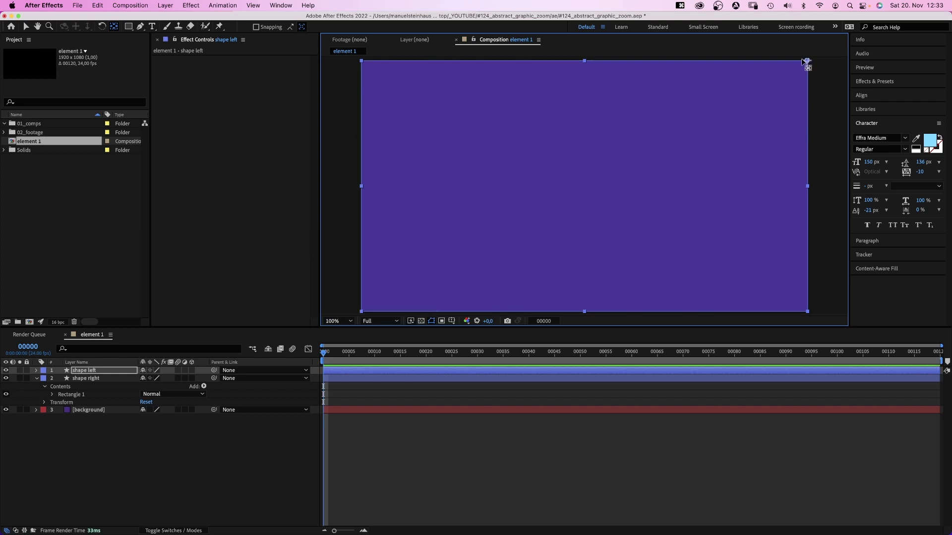
# Step: Position both shape left and shape right at 960,540
pyautogui.keyDown('shift'); pyautogui.click(90, 378); pyautogui.keyUp('shift')
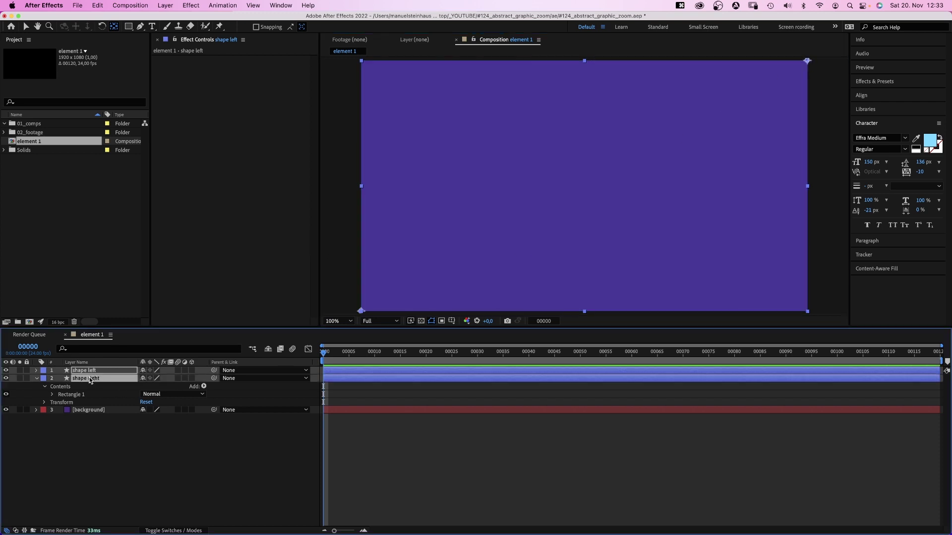
pyautogui.press('p')
pyautogui.press(',')
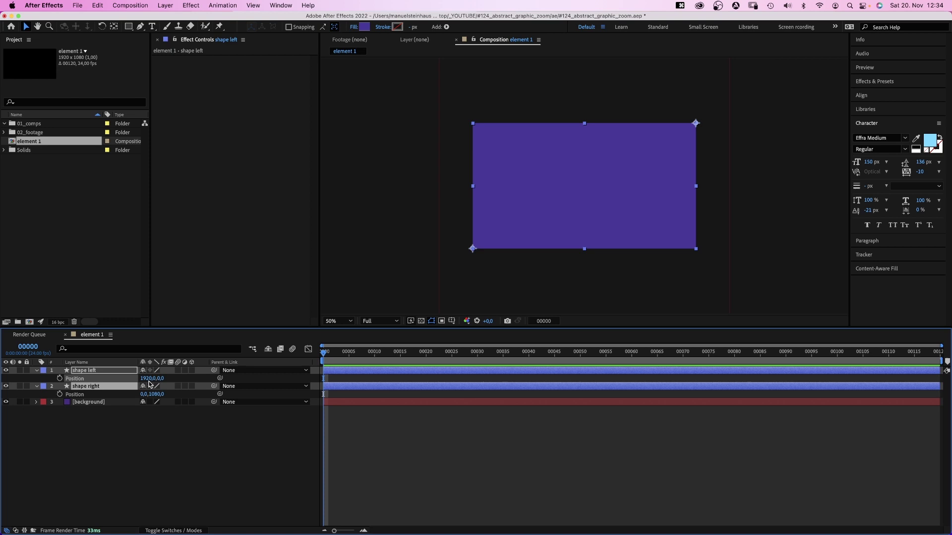
pyautogui.write('960')
pyautogui.press('Tab')
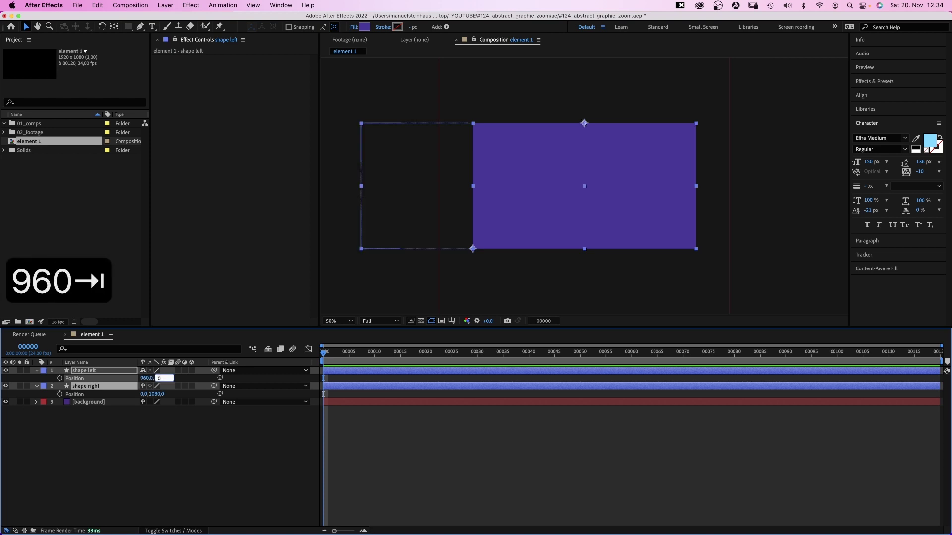
pyautogui.write('54')
pyautogui.press('Tab')
pyautogui.write('9')
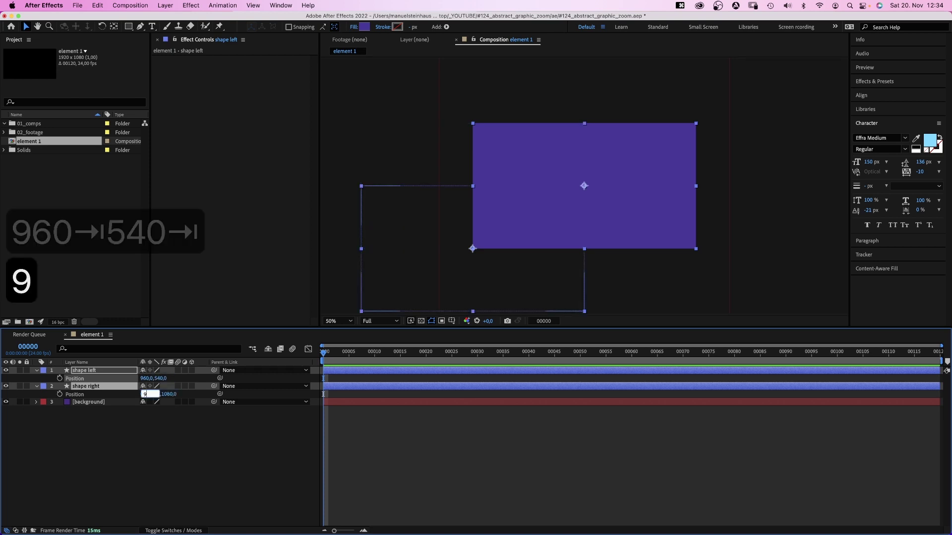
pyautogui.write('60')
pyautogui.press('Tab')
pyautogui.write('5')
pyautogui.press('Return')
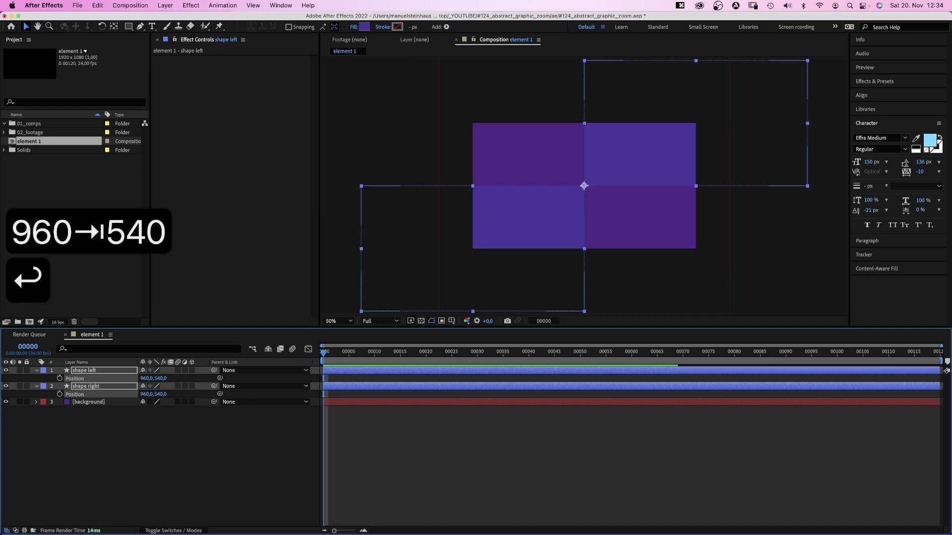
# Step: Recolour shape left to blue-purple and shape right to magenta
pyautogui.click(111, 428)
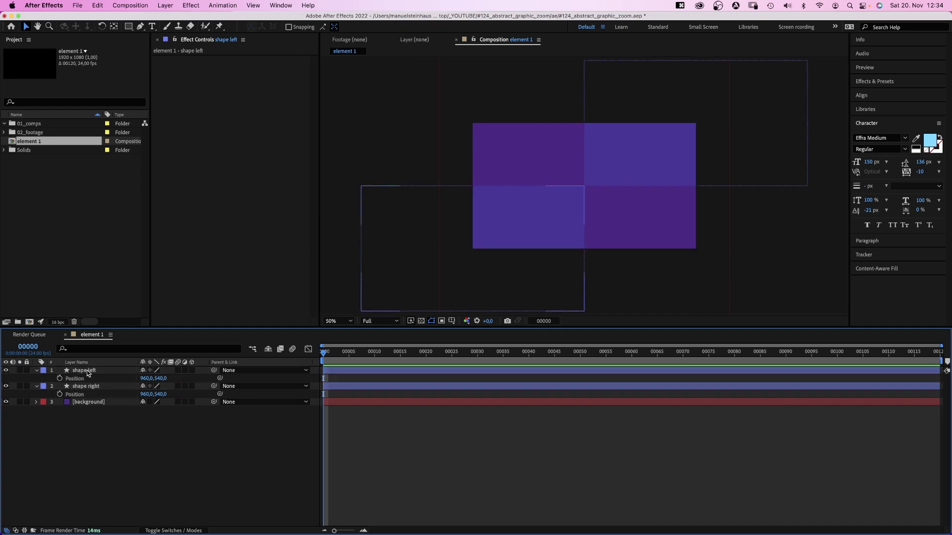
pyautogui.click(121, 370)
pyautogui.click(364, 26)
pyautogui.moveTo(272, 293); pyautogui.dragTo(272, 303)
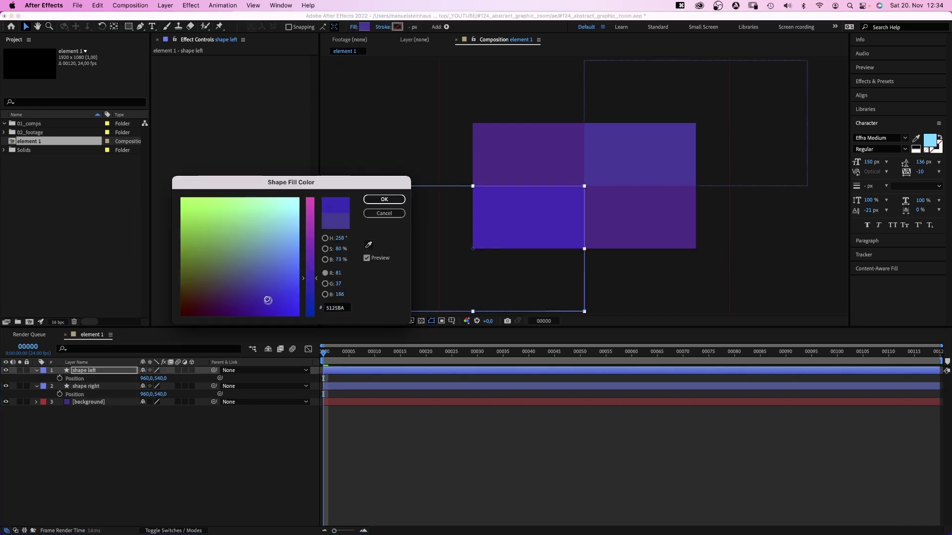
pyautogui.click(384, 200)
pyautogui.click(90, 387)
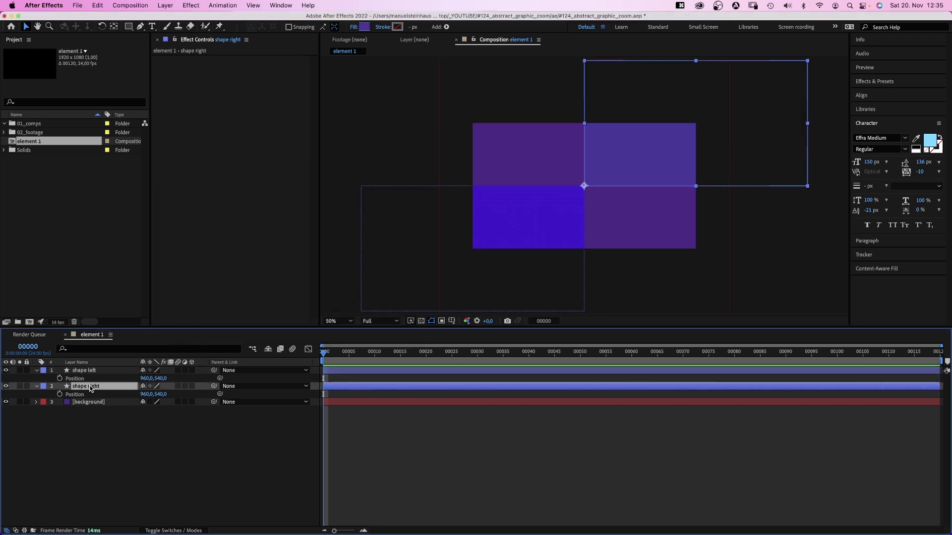
pyautogui.click(363, 27)
pyautogui.moveTo(308, 278); pyautogui.dragTo(308, 251)
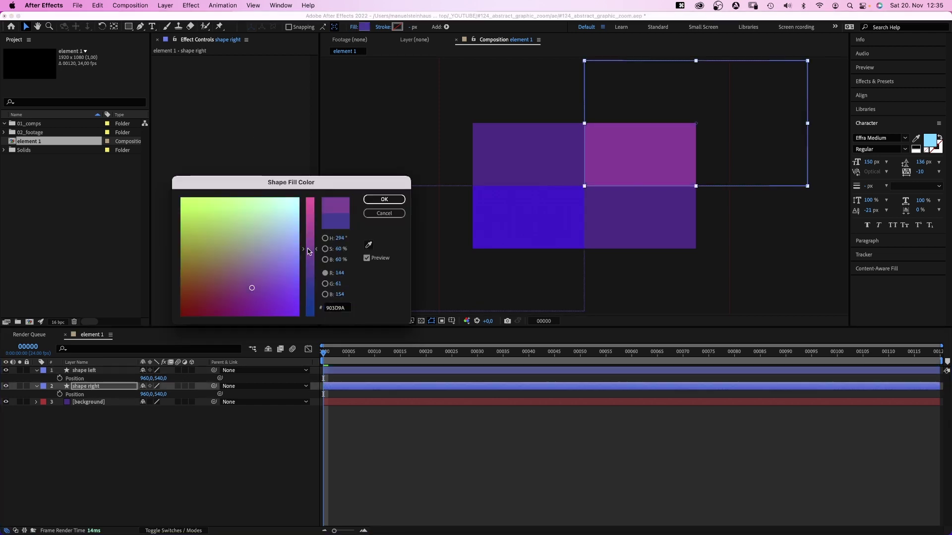
pyautogui.click(384, 199)
pyautogui.click(176, 465)
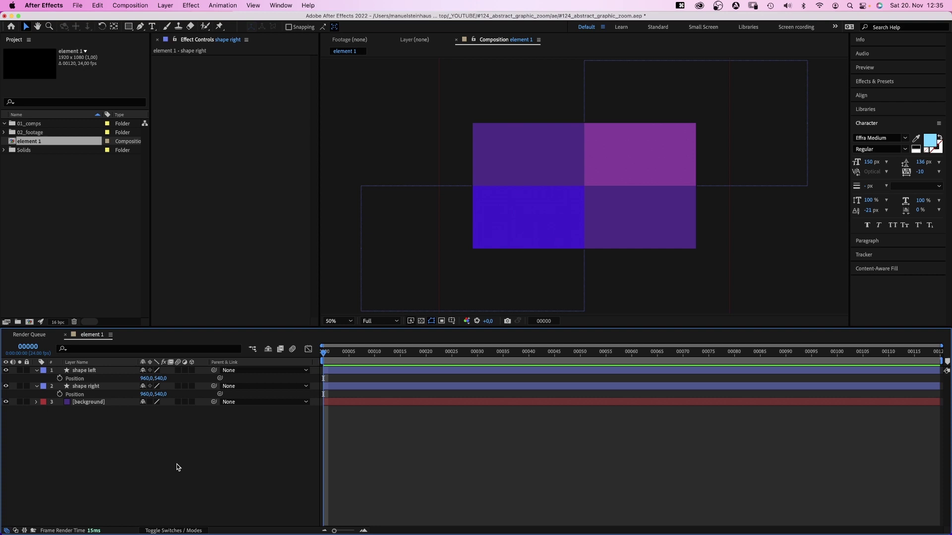
# Step: Add a white-filled rectangle shape layer named 'shape middle'
pyautogui.doubleClick(129, 27)
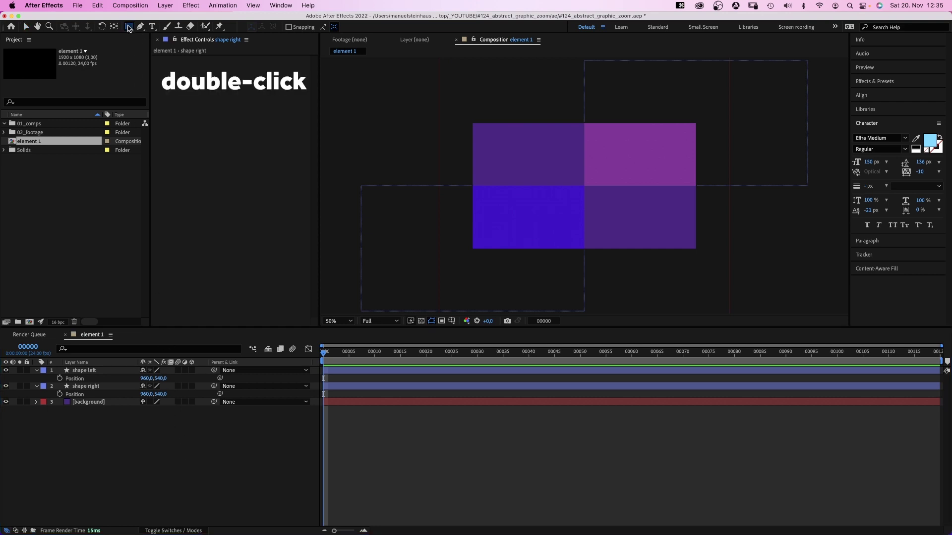
pyautogui.click(365, 27)
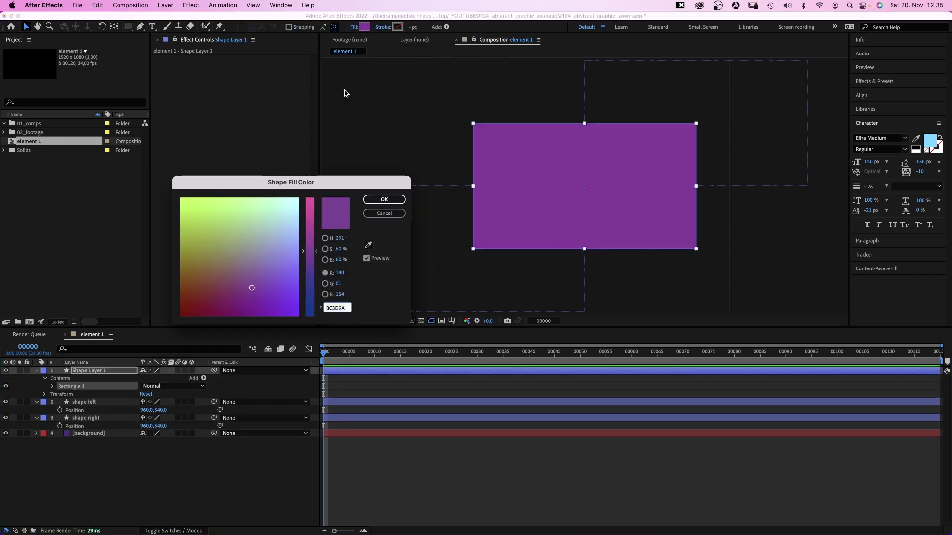
pyautogui.click(298, 198)
pyautogui.moveTo(310, 233); pyautogui.dragTo(310, 198)
pyautogui.click(384, 199)
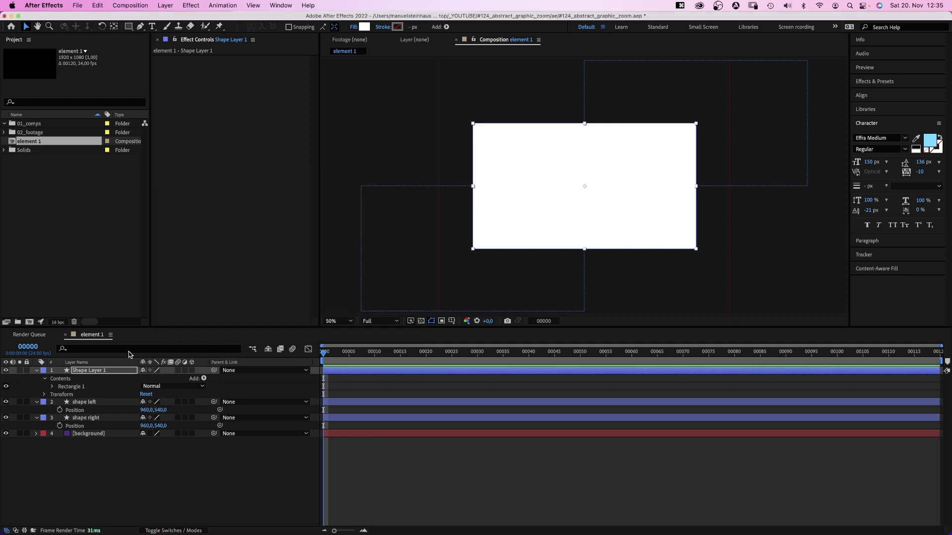
pyautogui.press('Return')
pyautogui.write('shape middle')
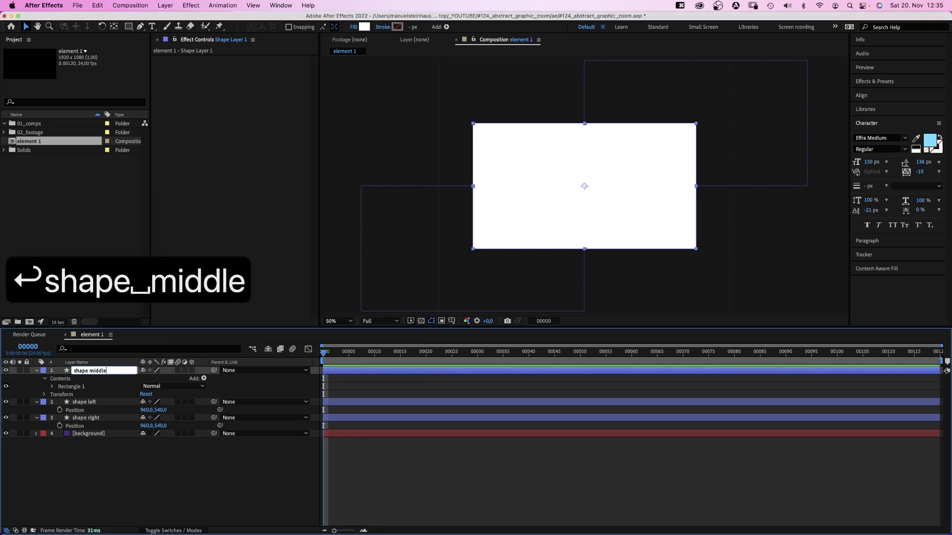
pyautogui.press('Return')
# Step: Set shape middle's rectangle size to 500×500 and convert it to a Bezier path
pyautogui.click(52, 387)
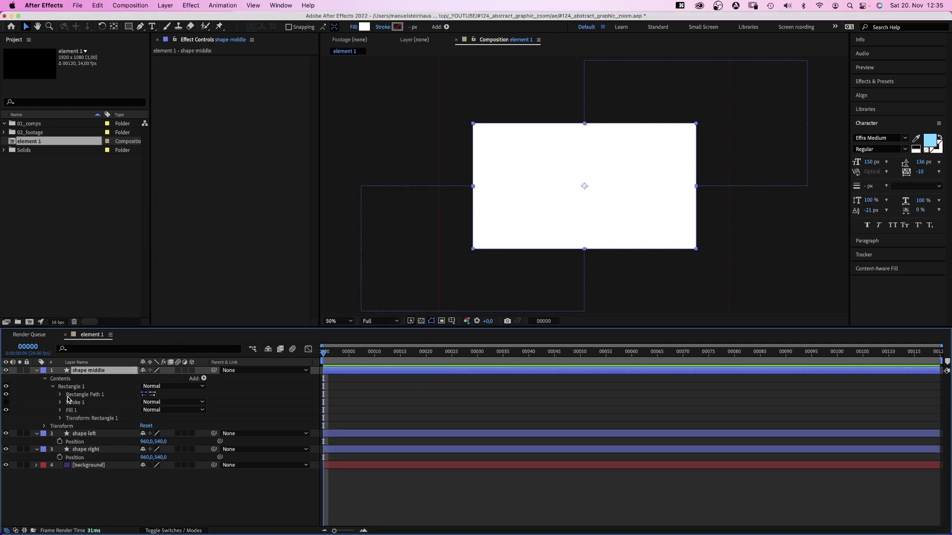
pyautogui.click(59, 395)
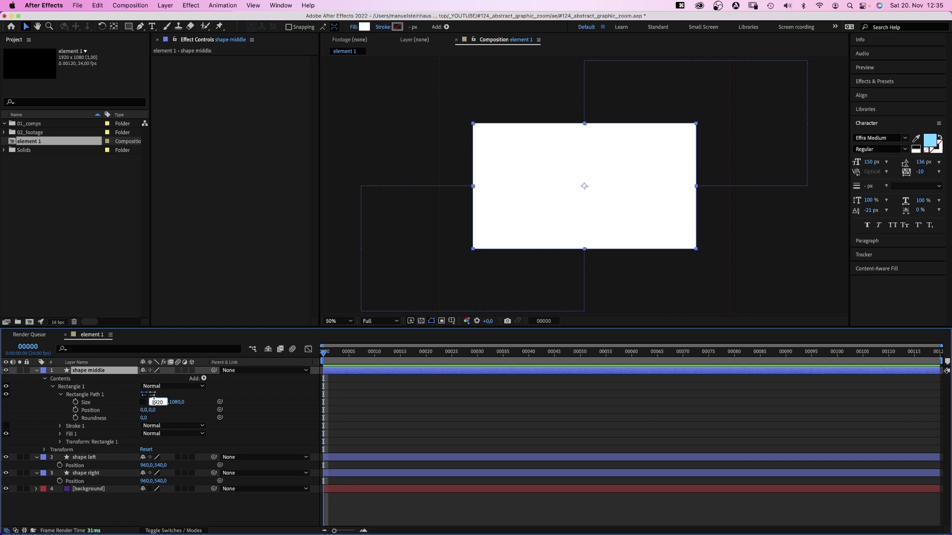
pyautogui.write('500')
pyautogui.press('Tab')
pyautogui.write('500')
pyautogui.press('Return')
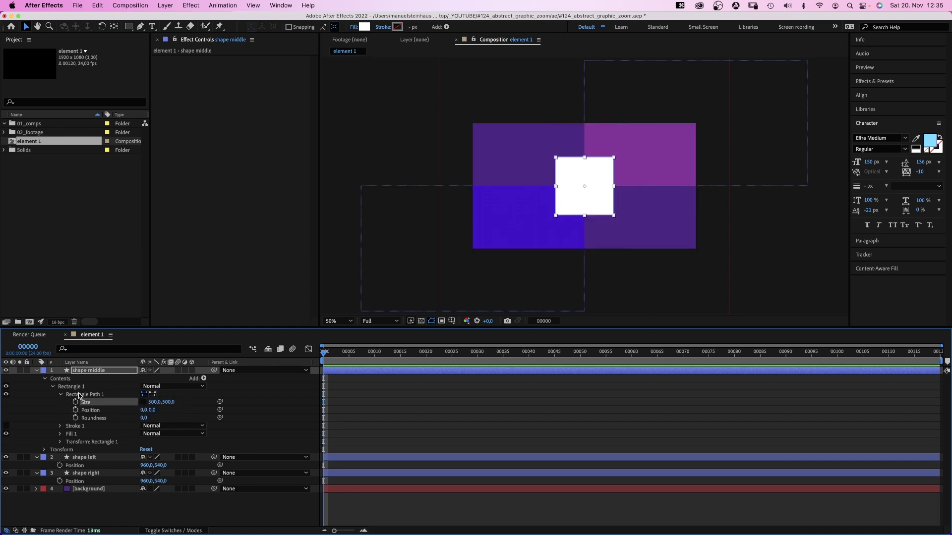
pyautogui.rightClick(92, 395)
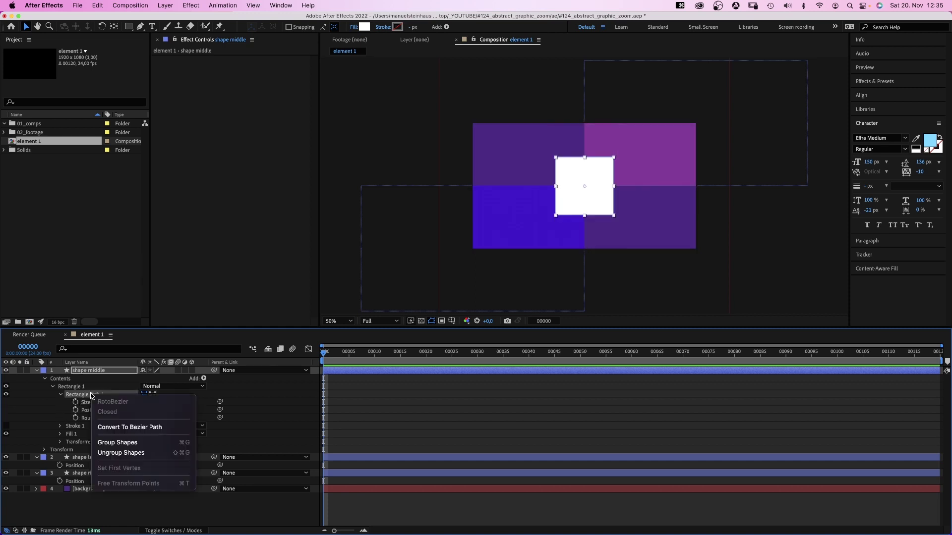
pyautogui.click(109, 425)
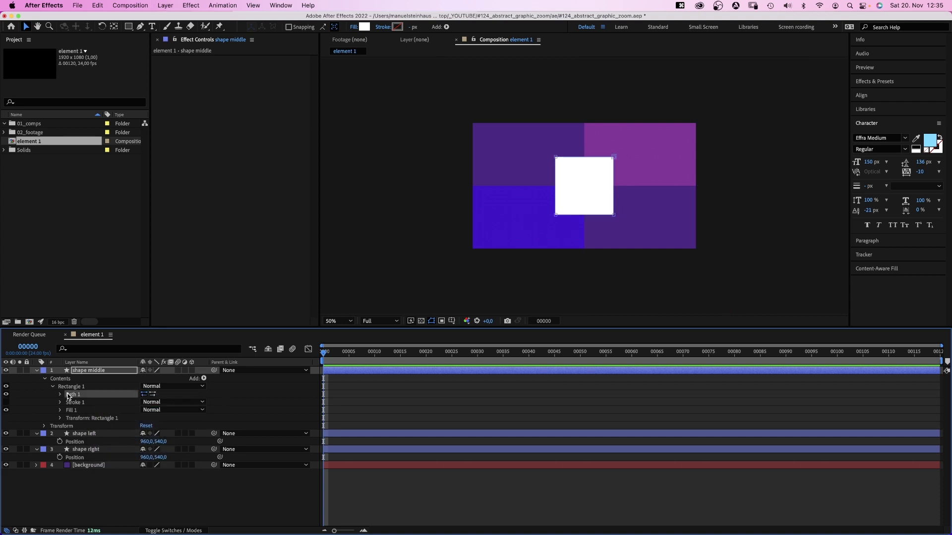
pyautogui.click(60, 395)
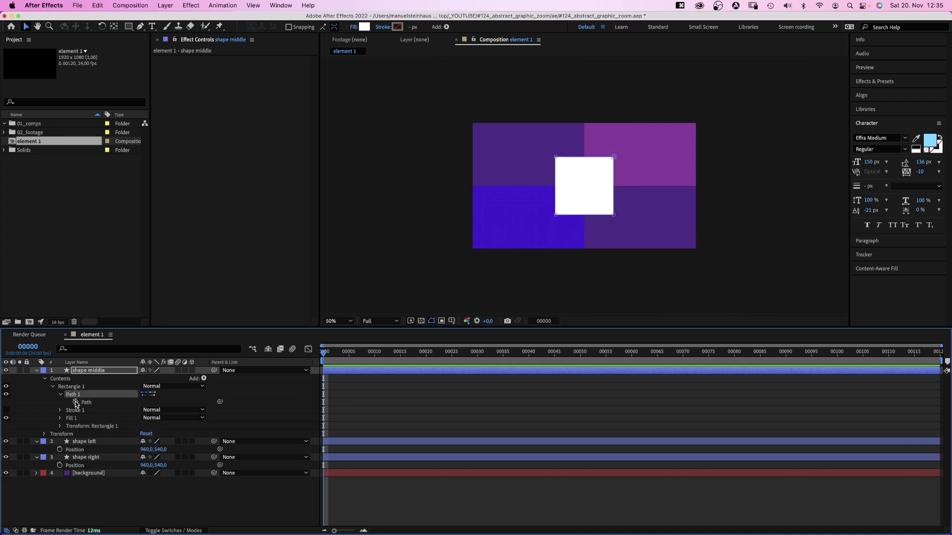
pyautogui.click(276, 3)
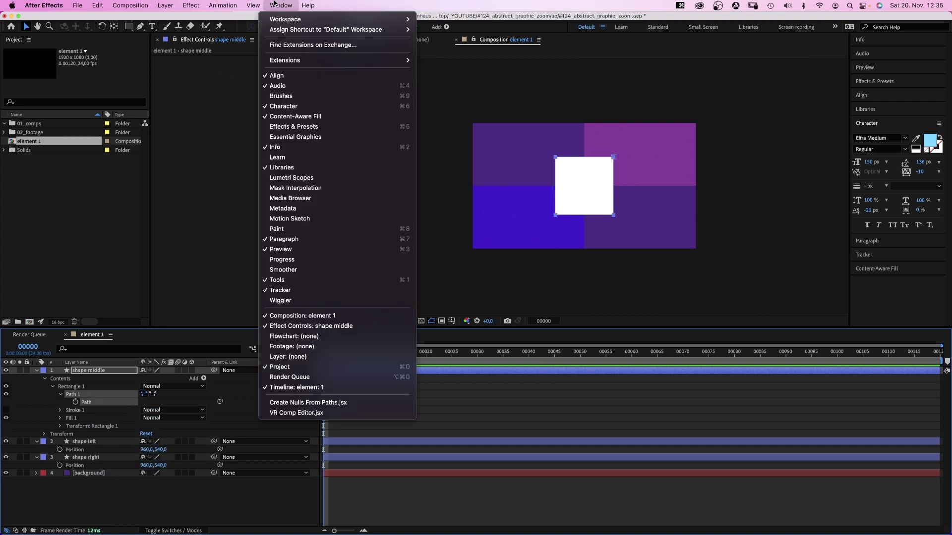
# Step: Run Create Nulls From Paths.jsx with Nulls Follow Points on shape middle's path
pyautogui.click(293, 401)
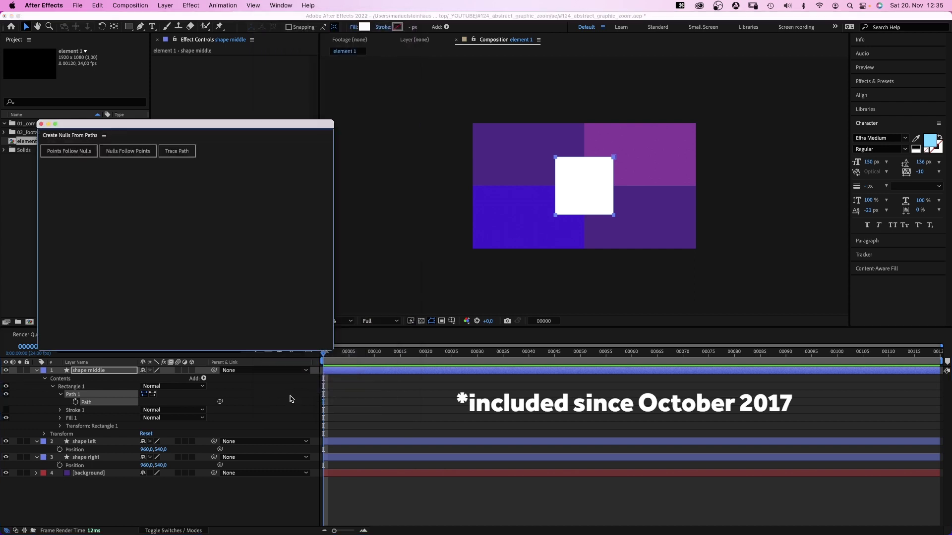
pyautogui.click(126, 153)
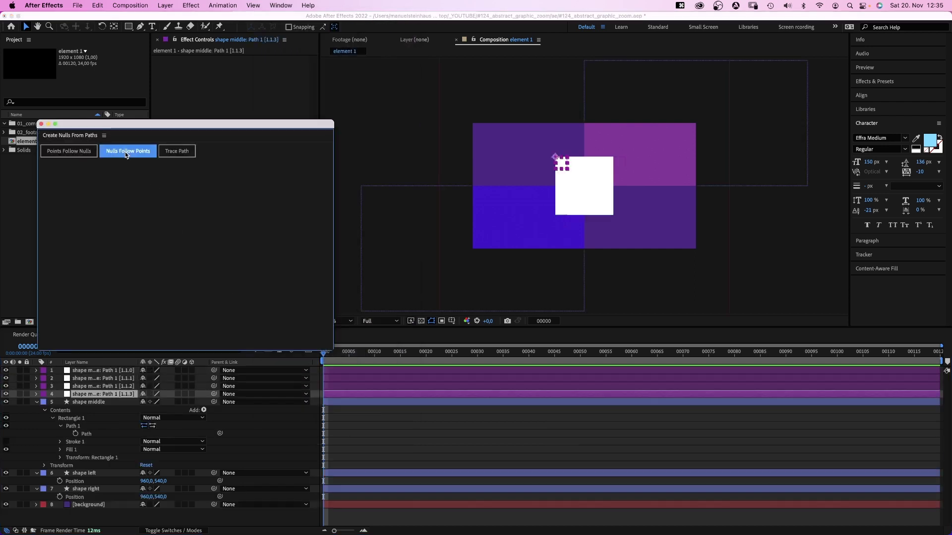
pyautogui.click(42, 124)
pyautogui.click(110, 370)
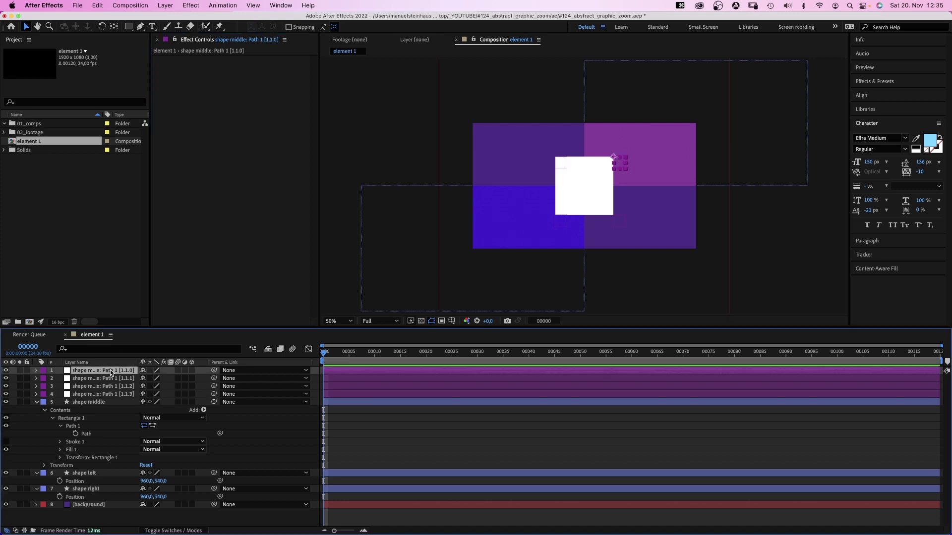
pyautogui.click(112, 379)
pyautogui.click(110, 386)
pyautogui.click(109, 394)
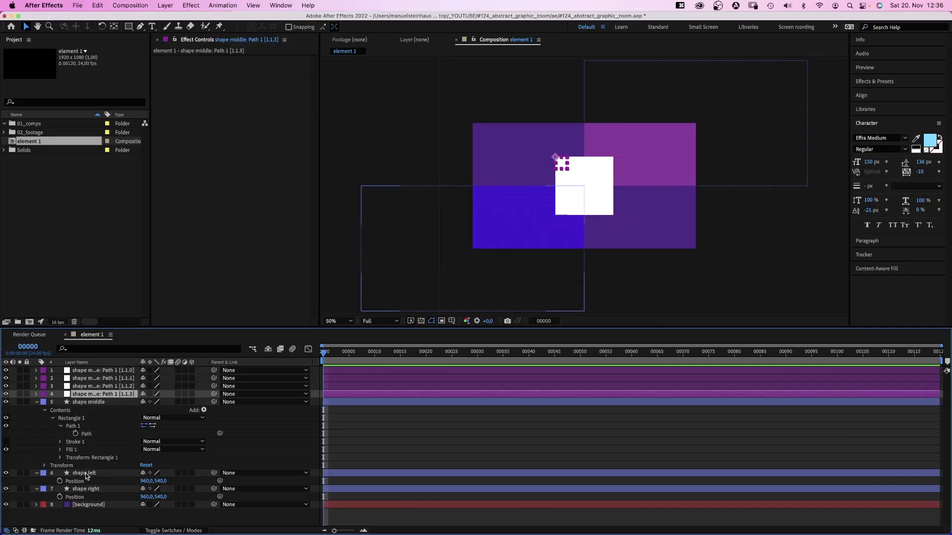
pyautogui.click(86, 474)
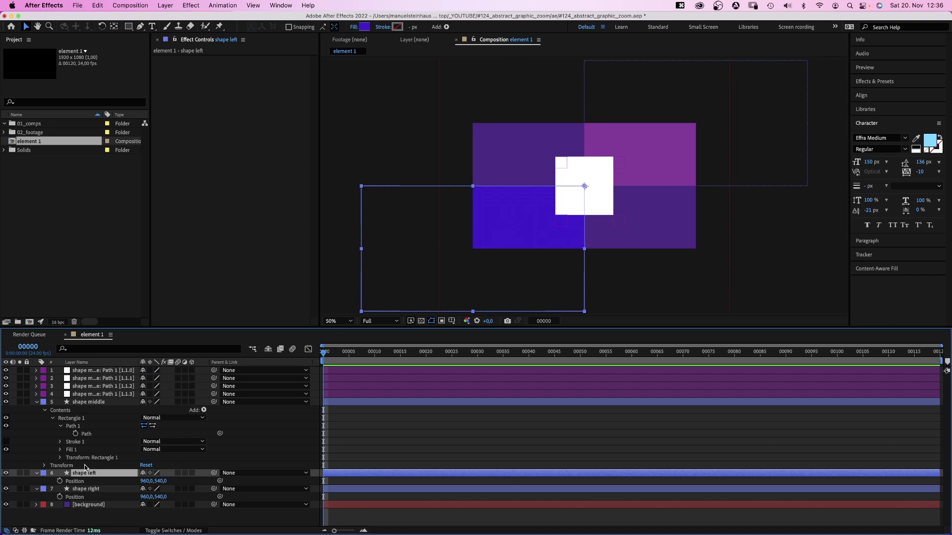
# Step: Parent shape left and shape right to two of the corner nulls
pyautogui.click(97, 394)
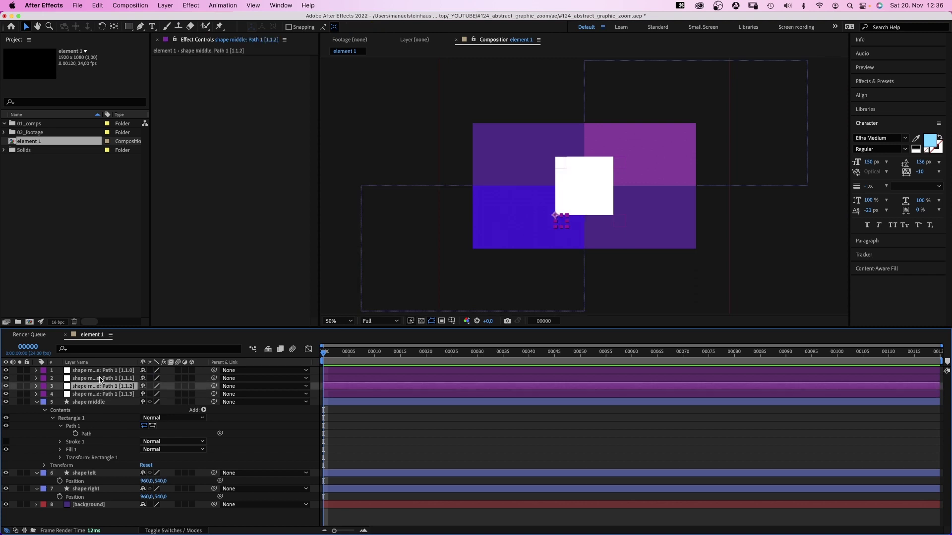
pyautogui.click(100, 379)
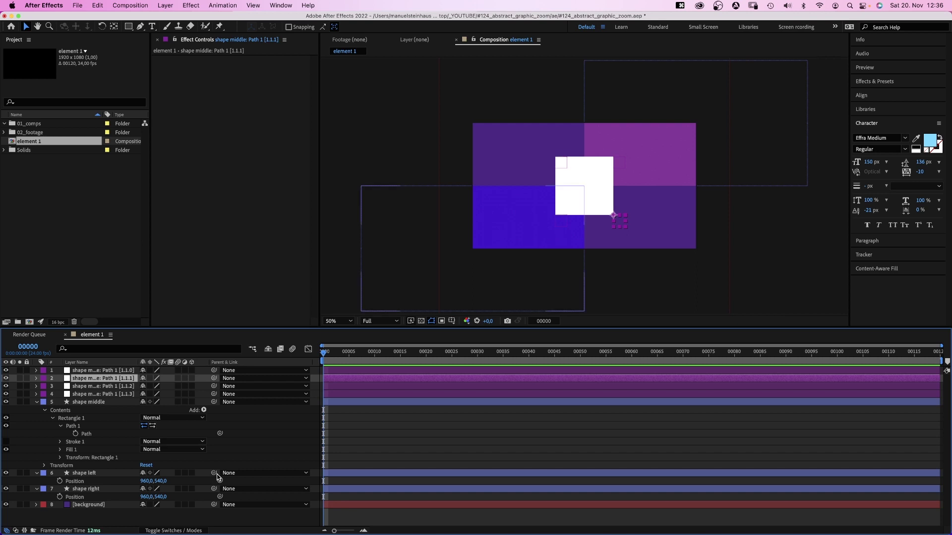
pyautogui.moveTo(215, 473); pyautogui.dragTo(112, 379)
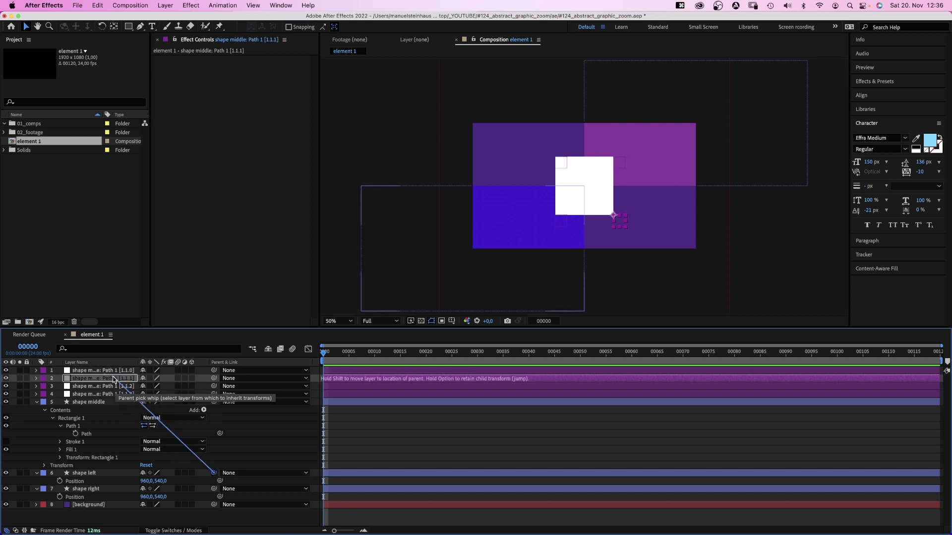
pyautogui.click(90, 490)
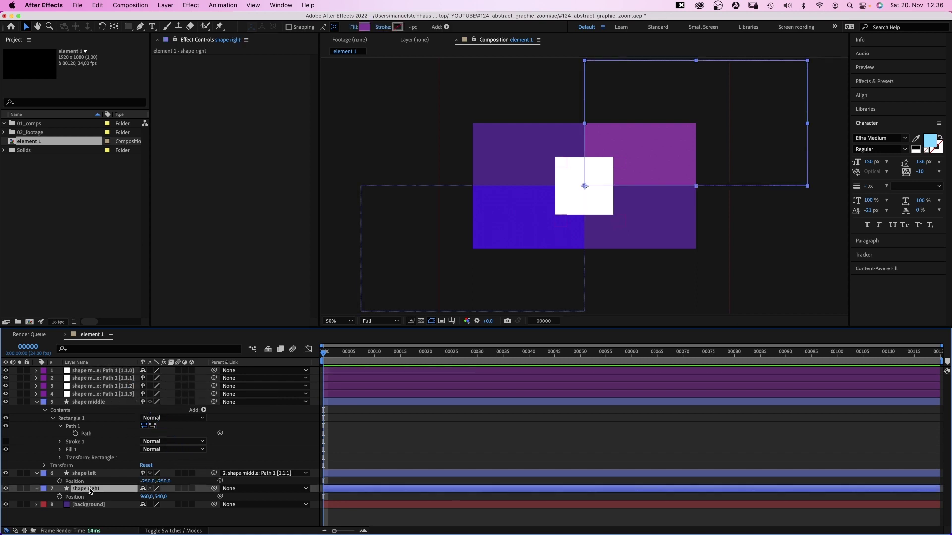
pyautogui.click(90, 394)
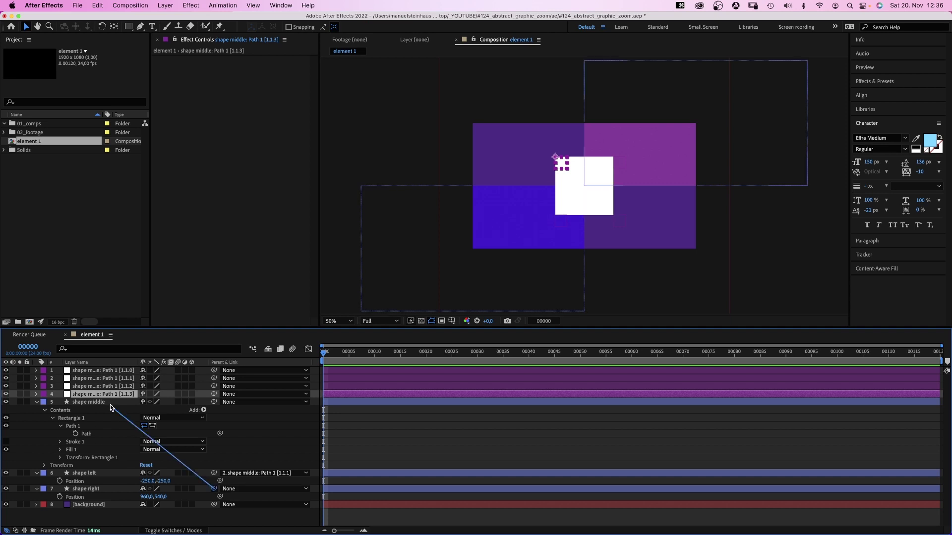
pyautogui.moveTo(110, 407); pyautogui.dragTo(96, 392)
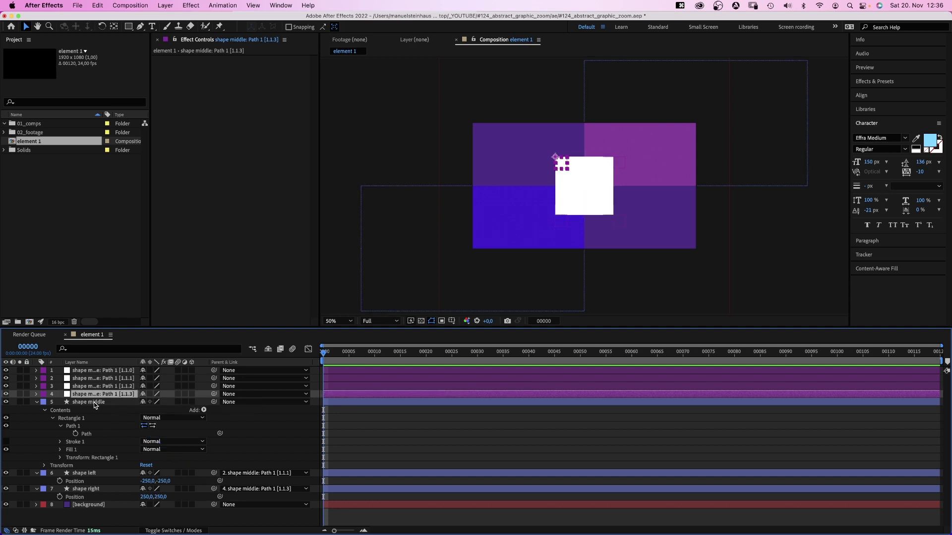
# Step: Set the positions of shape left and shape right to 0,0
pyautogui.click(93, 402)
pyautogui.press('p')
pyautogui.click(96, 420)
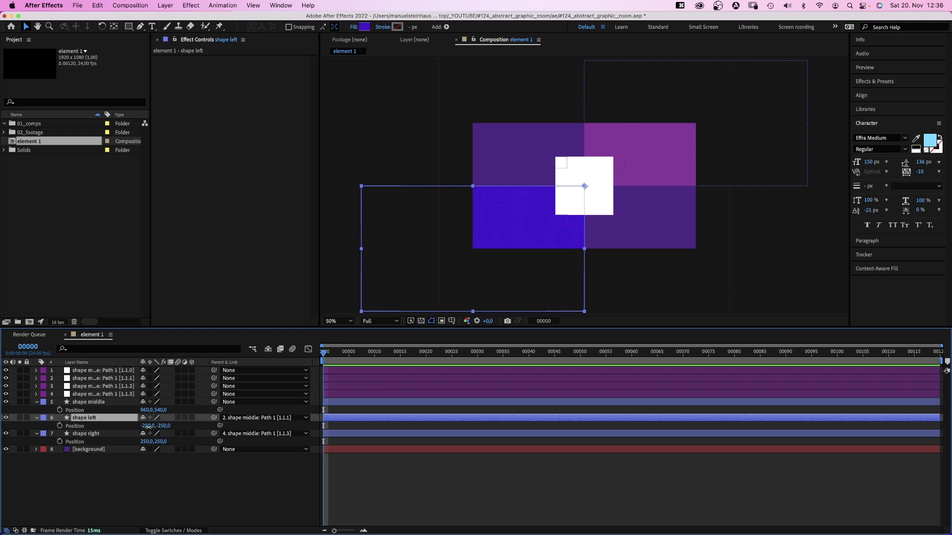
pyautogui.write('0')
pyautogui.press('Tab')
pyautogui.write('0')
pyautogui.press('Return')
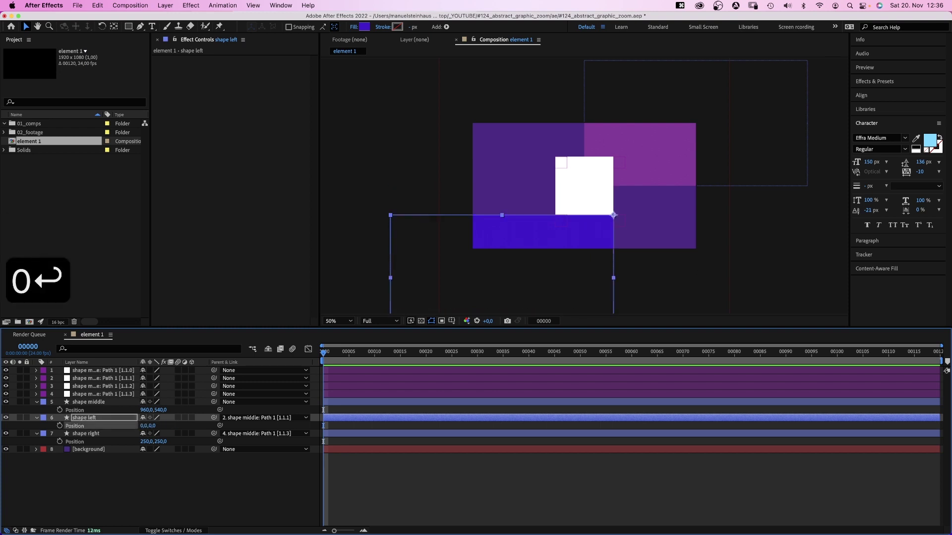
pyautogui.click(82, 434)
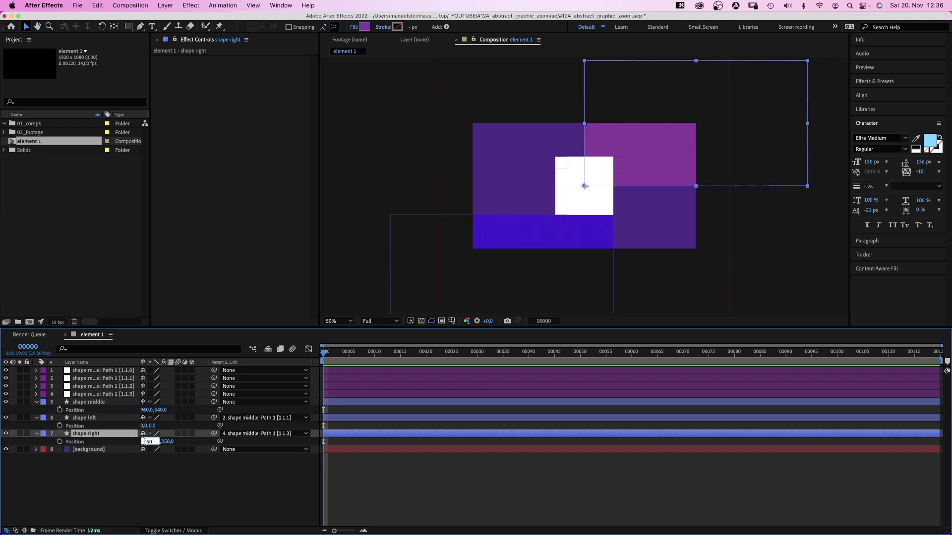
pyautogui.write('0')
pyautogui.press('Tab')
pyautogui.write('0')
pyautogui.press('Return')
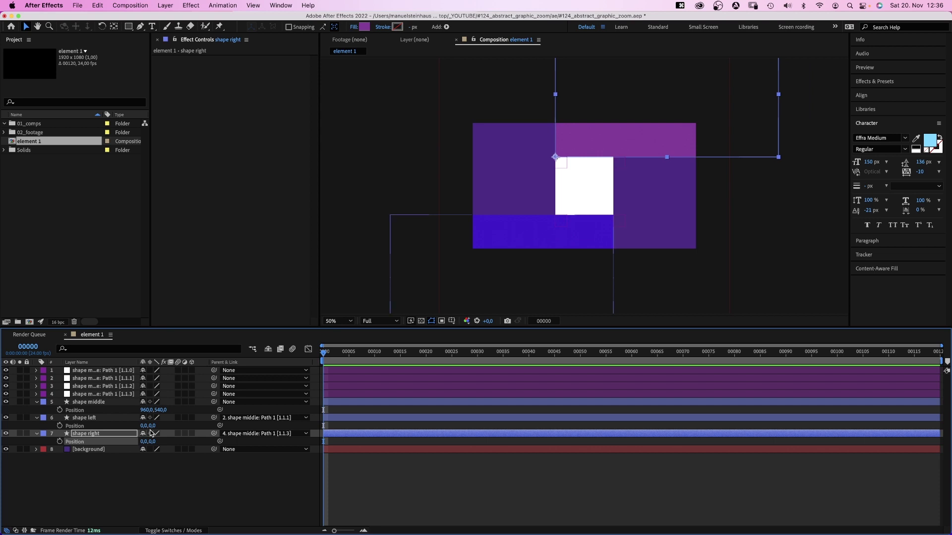
pyautogui.click(87, 403)
# Step: Shrink shape middle's scale, delete the two unused nulls, and move [1.1.3] above shape right
pyautogui.press('s')
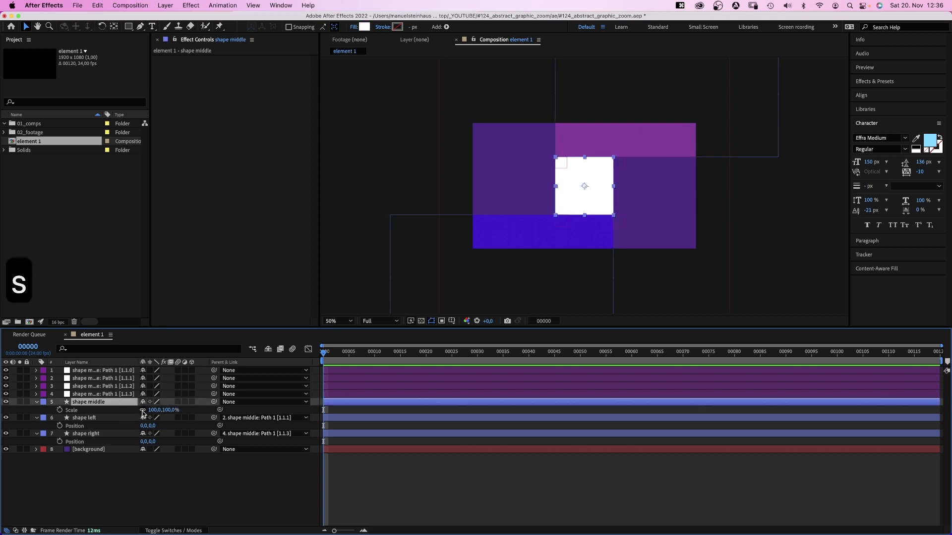
pyautogui.moveTo(154, 410)
pyautogui.mouseDown()
pyautogui.moveTo(118, 418)
pyautogui.moveTo(230, 411)
pyautogui.mouseUp()
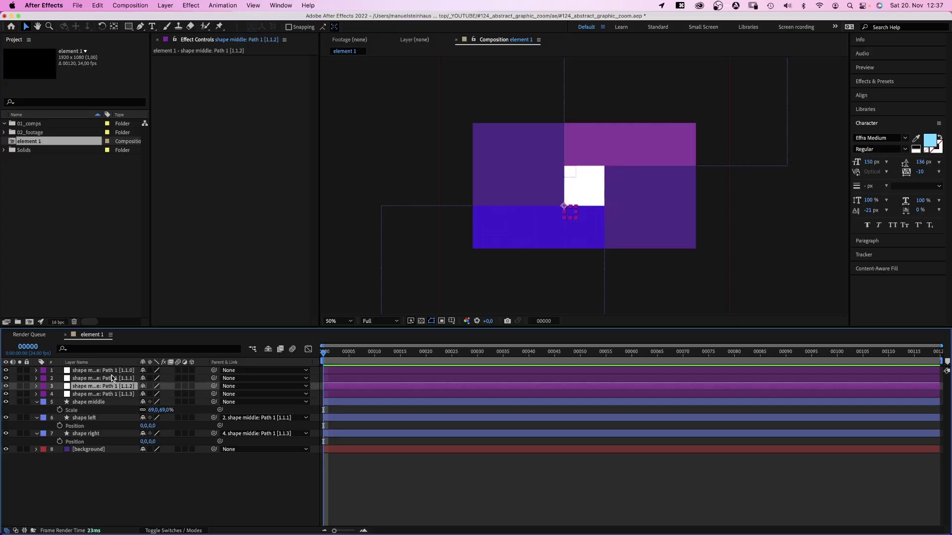
pyautogui.press('BackSpace')
pyautogui.click(112, 371)
pyautogui.press('BackSpace')
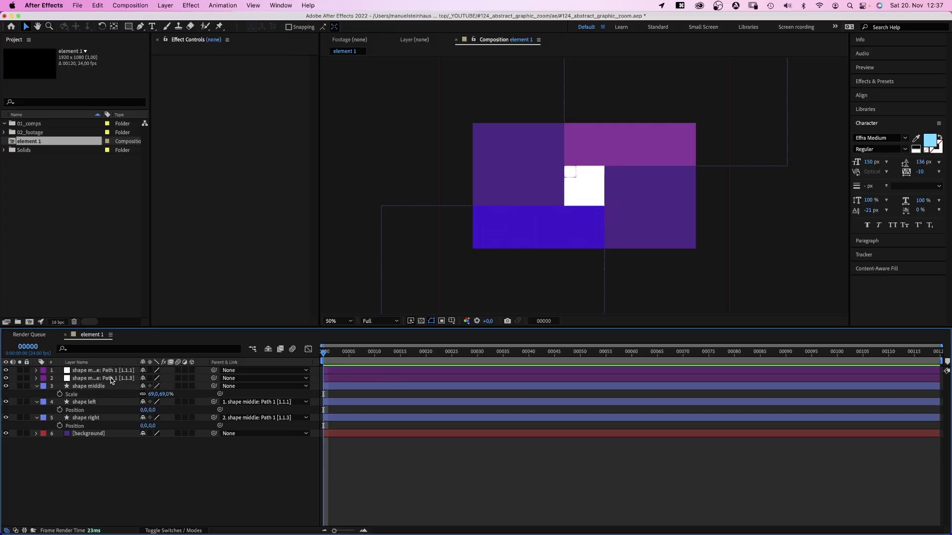
pyautogui.click(111, 379)
pyautogui.moveTo(112, 378)
pyautogui.mouseDown()
pyautogui.moveTo(112, 414)
pyautogui.moveTo(109, 385)
pyautogui.mouseUp()
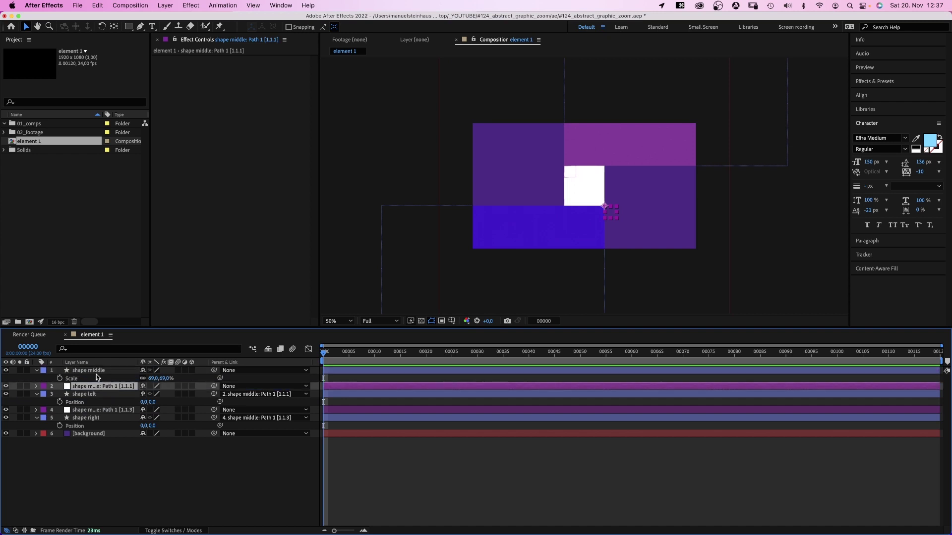
# Step: Move [1.1.1] below shape middle and set shape middle's scale to 0%
pyautogui.click(97, 375)
pyautogui.click(154, 378)
pyautogui.write('0')
pyautogui.press('Return')
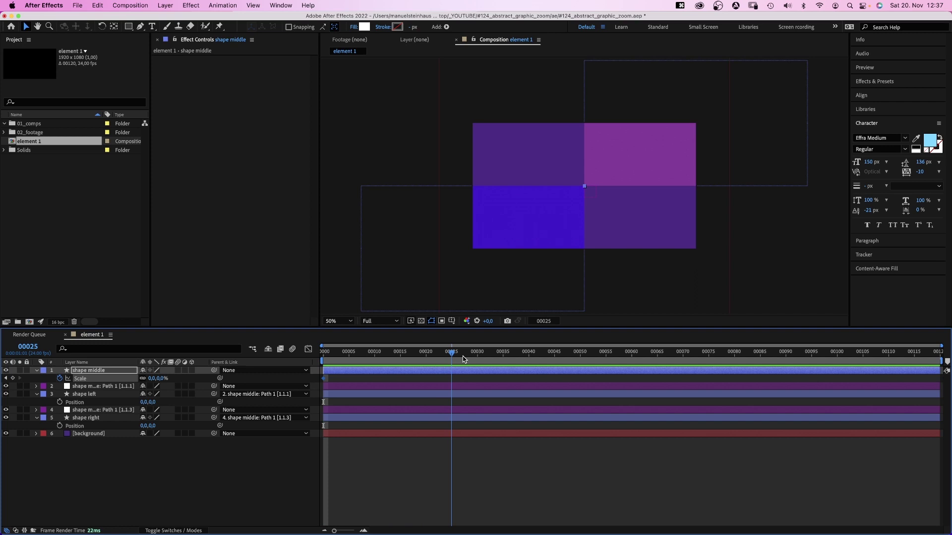
# Step: Key shape middle at 505% on frame 50, apply Exponential Scale, and preview
pyautogui.press('pageup')
pyautogui.moveTo(156, 378)
pyautogui.mouseDown()
pyautogui.moveTo(336, 367)
pyautogui.moveTo(601, 379)
pyautogui.moveTo(318, 388)
pyautogui.mouseUp()
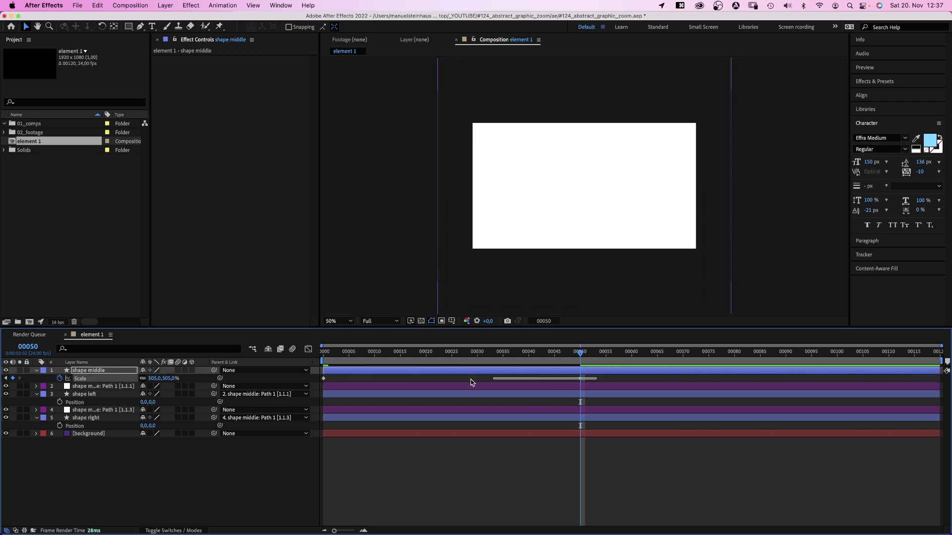
pyautogui.rightClick(324, 380)
pyautogui.moveTo(358, 499)
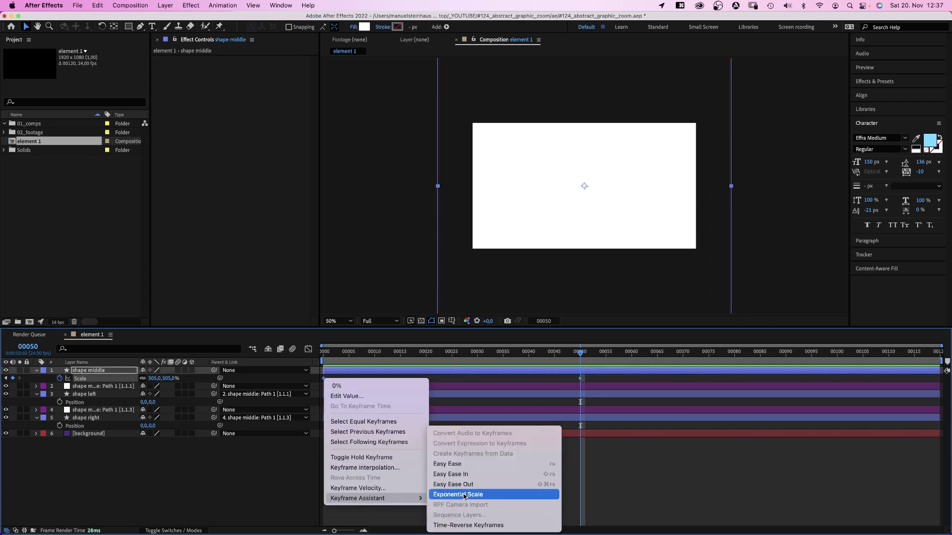
pyautogui.click(462, 495)
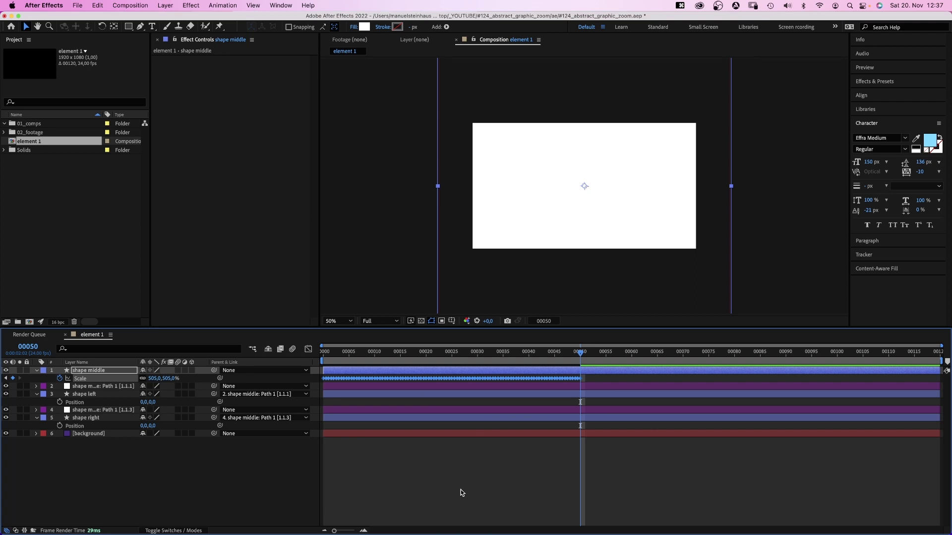
pyautogui.press('0')
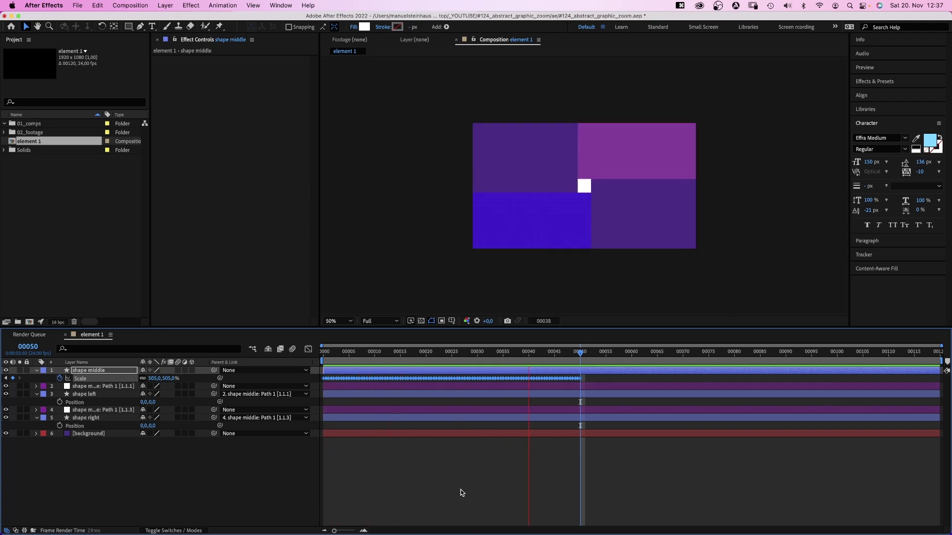
pyautogui.press('space')
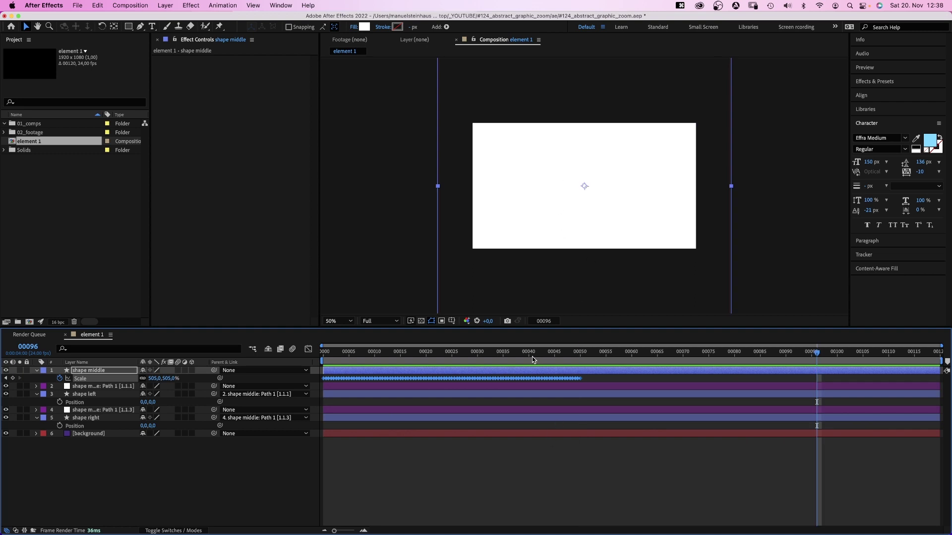
pyautogui.moveTo(532, 359); pyautogui.dragTo(560, 358)
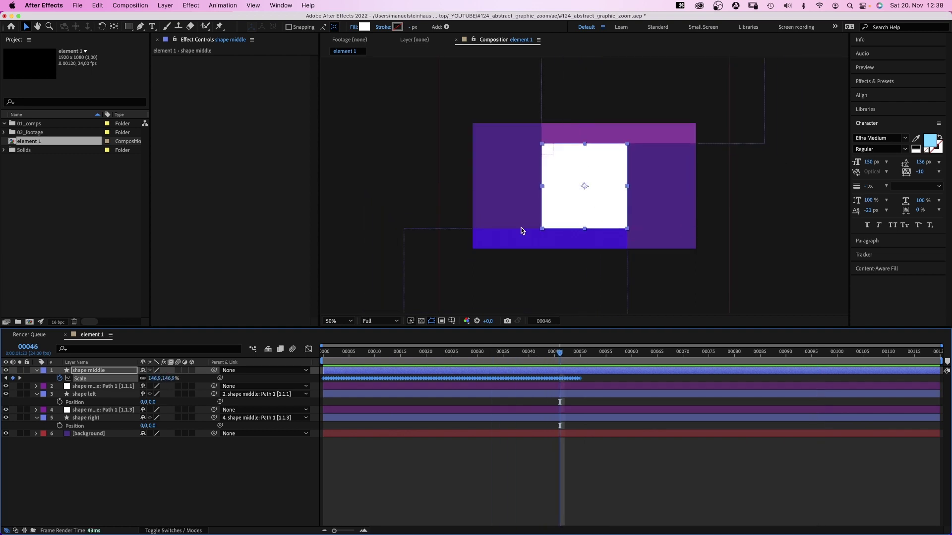
# Step: Set shape middle's blend mode to Silhouette Alpha and turn on the transparency grid
pyautogui.click(175, 531)
pyautogui.click(166, 372)
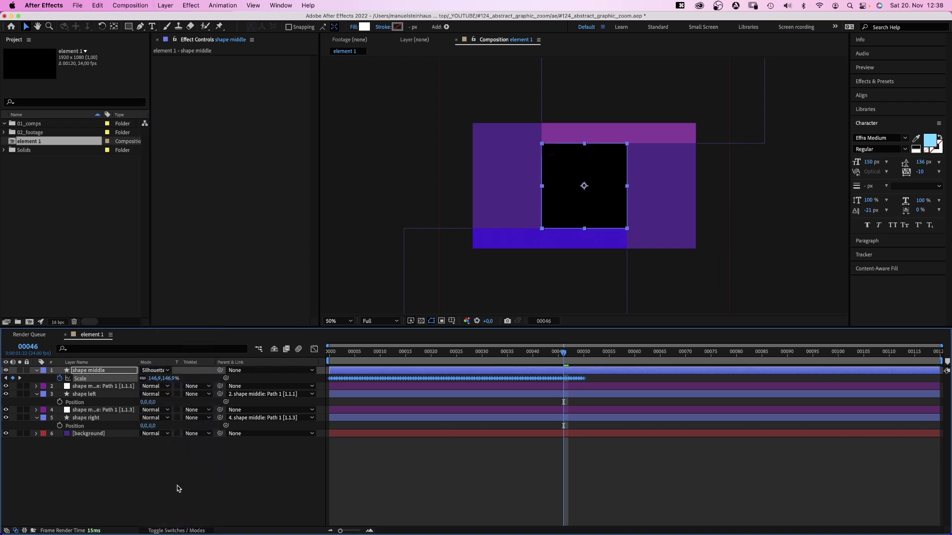
pyautogui.click(421, 321)
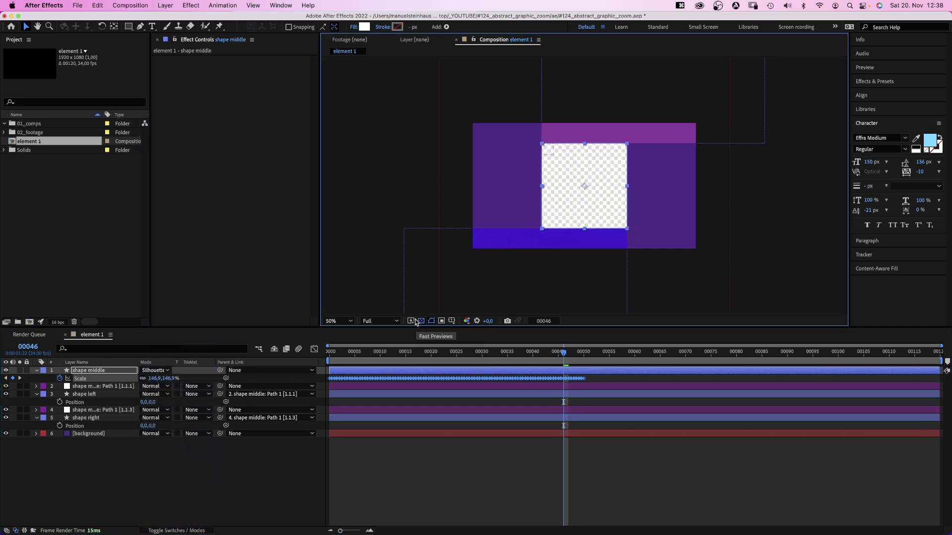
pyautogui.scroll(2, 415, 323)
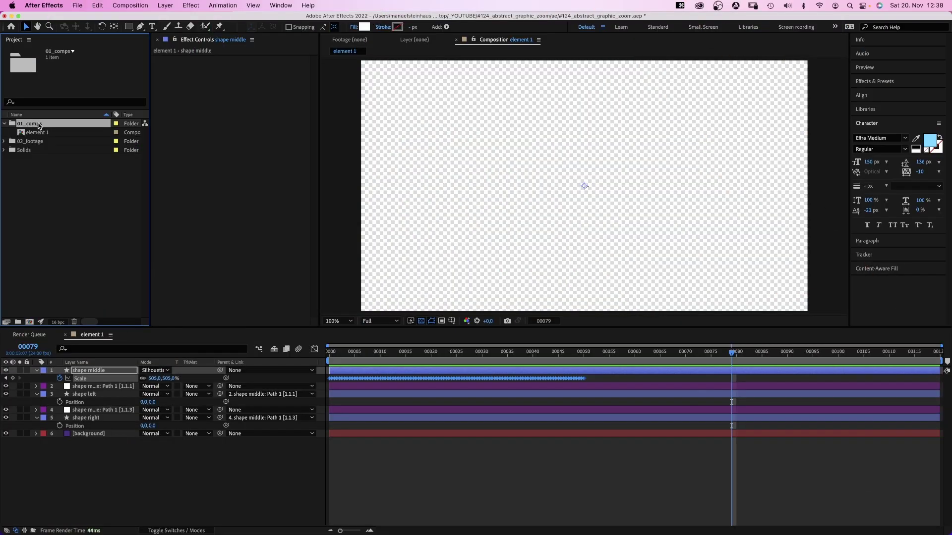
# Step: Create a 'zoom' comp containing element 1, with the layer slid earlier in time
pyautogui.press('super+n')
pyautogui.write('zoom')
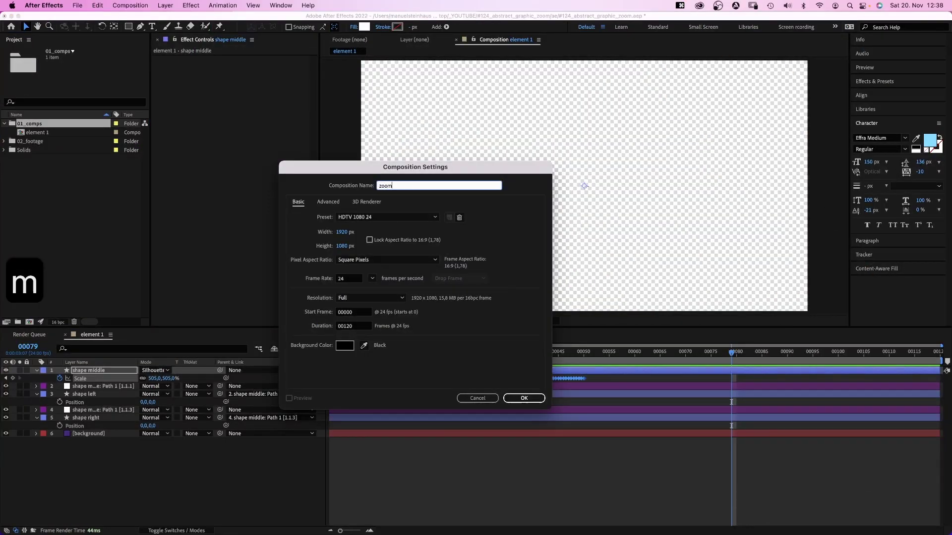
pyautogui.press('Return')
pyautogui.moveTo(34, 132)
pyautogui.mouseDown()
pyautogui.moveTo(103, 380)
pyautogui.moveTo(101, 367)
pyautogui.mouseUp()
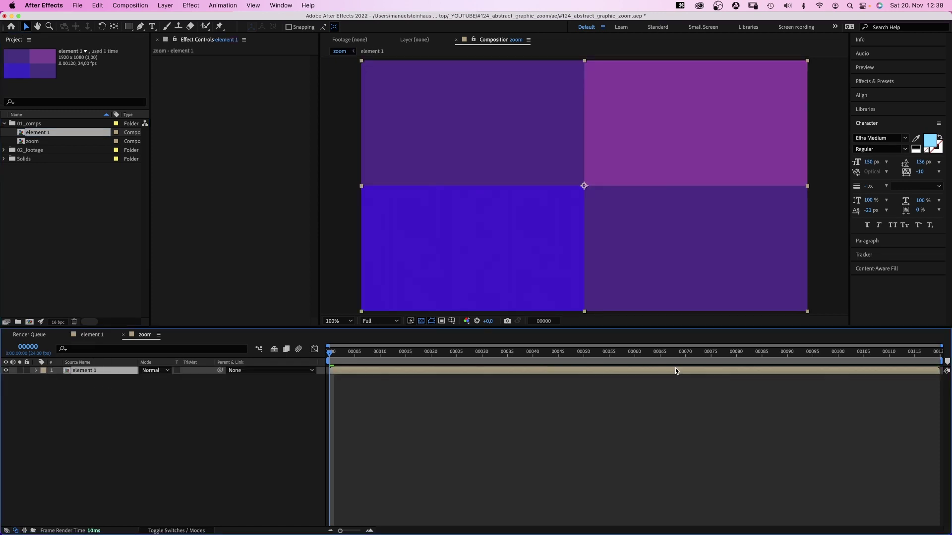
pyautogui.moveTo(675, 368)
pyautogui.mouseDown()
pyautogui.moveTo(542, 376)
pyautogui.moveTo(521, 391)
pyautogui.mouseUp()
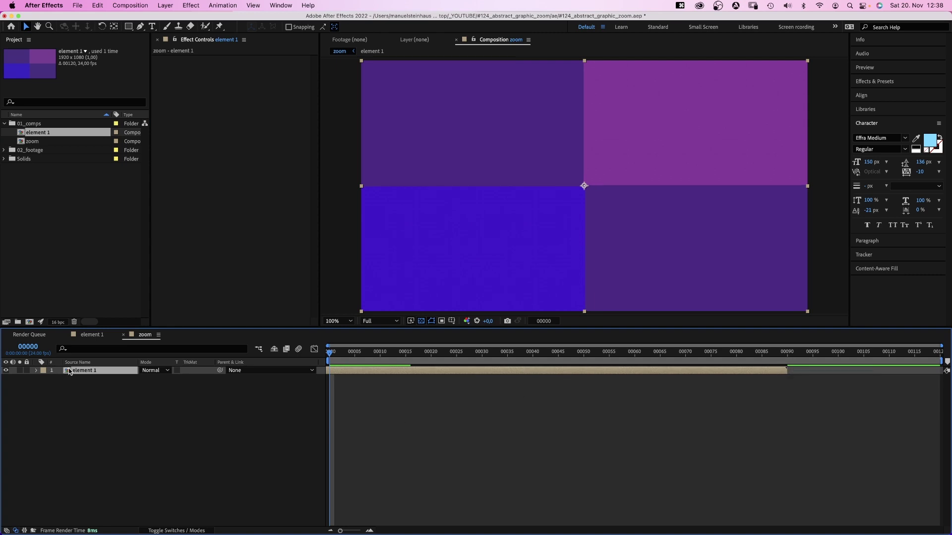
# Step: Make three more element 1 copies and delay layers 2 and 4, ending layer 4 near 00117
pyautogui.press('super+d')
pyautogui.press('super+d')
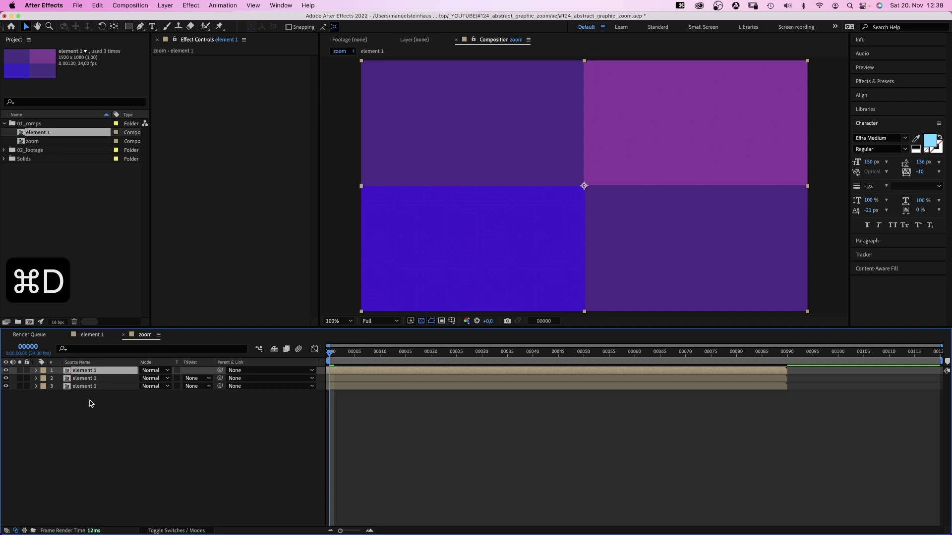
pyautogui.press('super+d')
pyautogui.press('super+d')
pyautogui.press('super+d')
pyautogui.press('super+d')
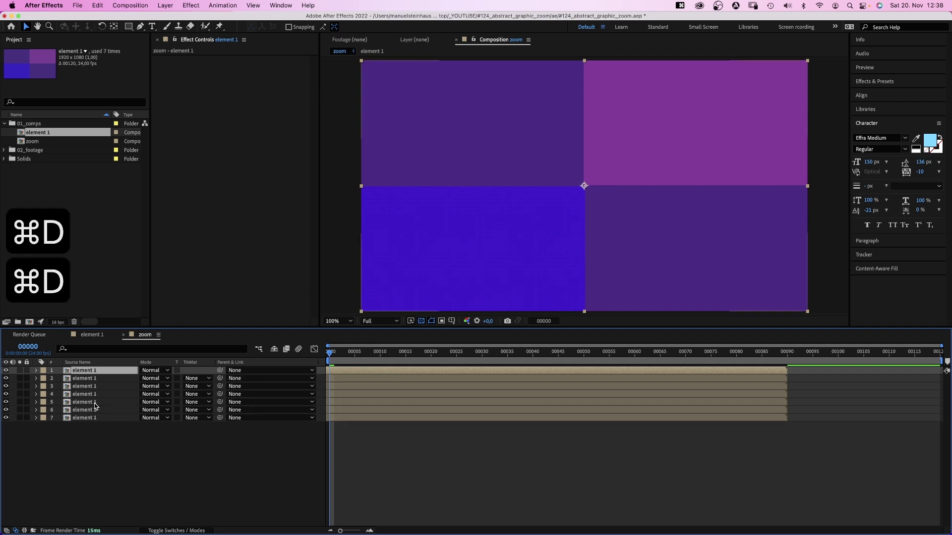
pyautogui.press('super+d')
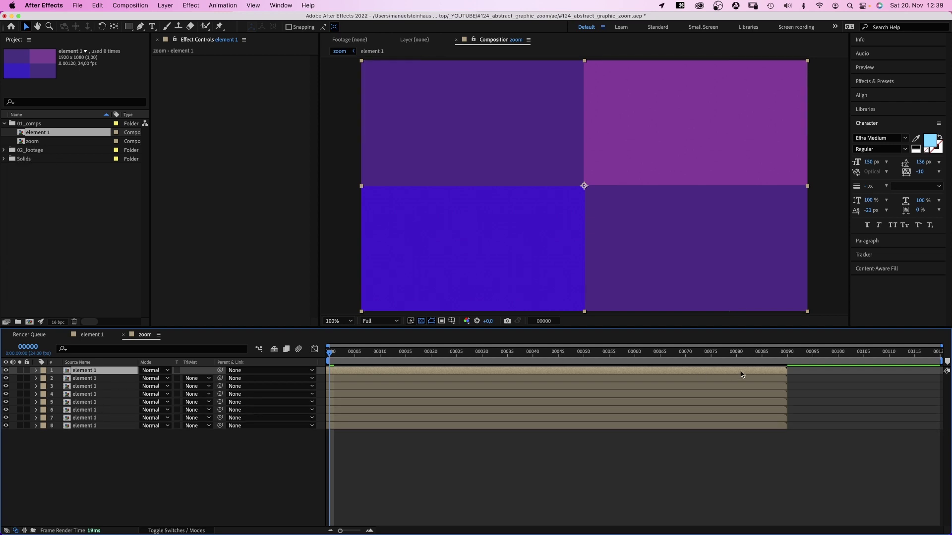
pyautogui.moveTo(772, 378); pyautogui.dragTo(856, 386)
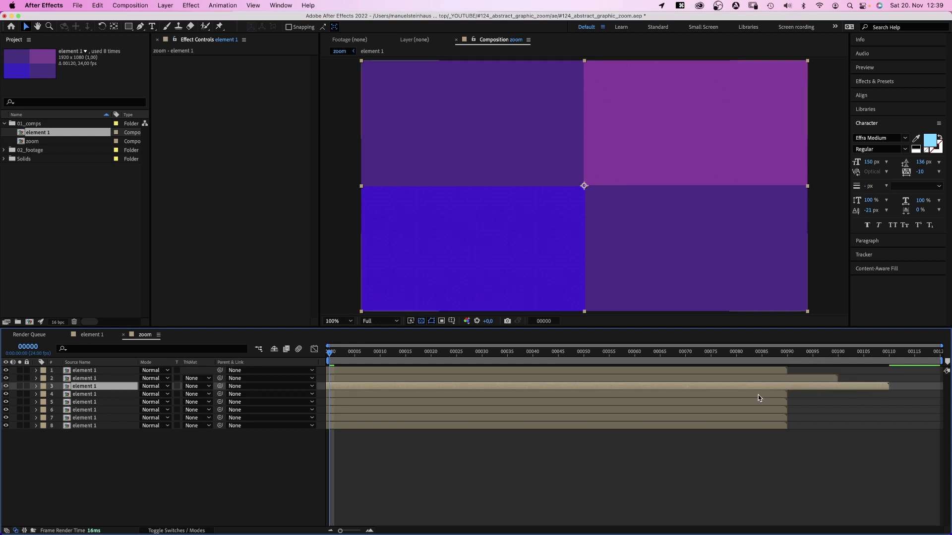
pyautogui.moveTo(757, 395); pyautogui.dragTo(897, 396)
# Step: Lengthen the zoom comp's duration to 240 frames with Cmd+K
pyautogui.press('super+k')
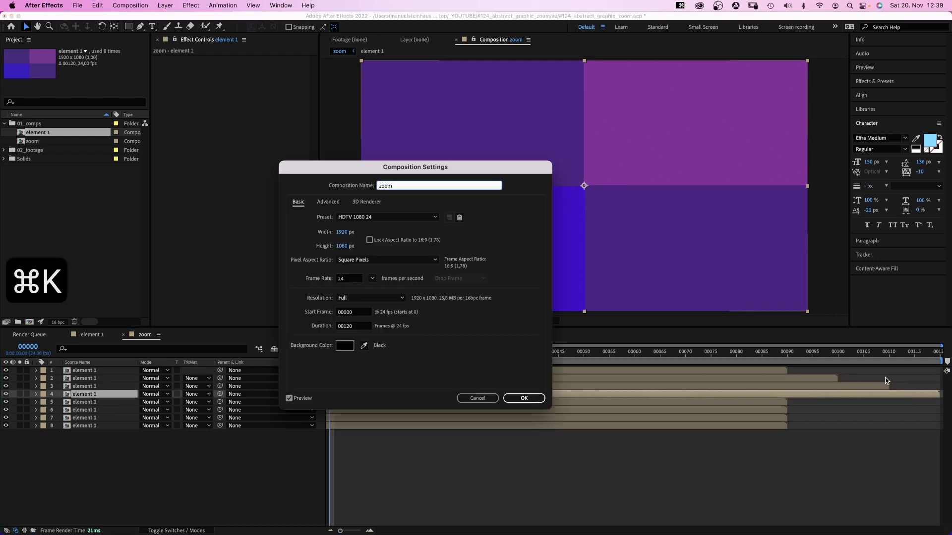
pyautogui.click(353, 326)
pyautogui.write('24')
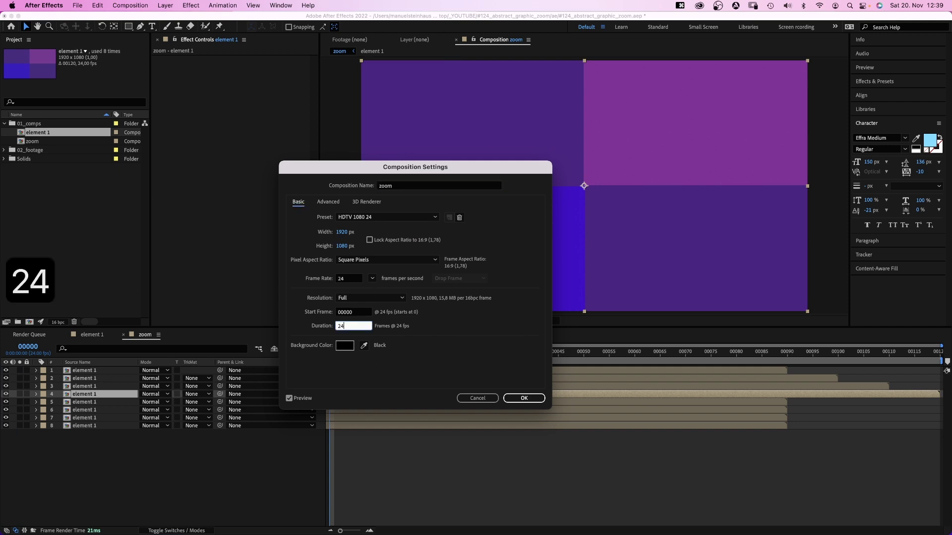
pyautogui.write('0')
pyautogui.press('Return')
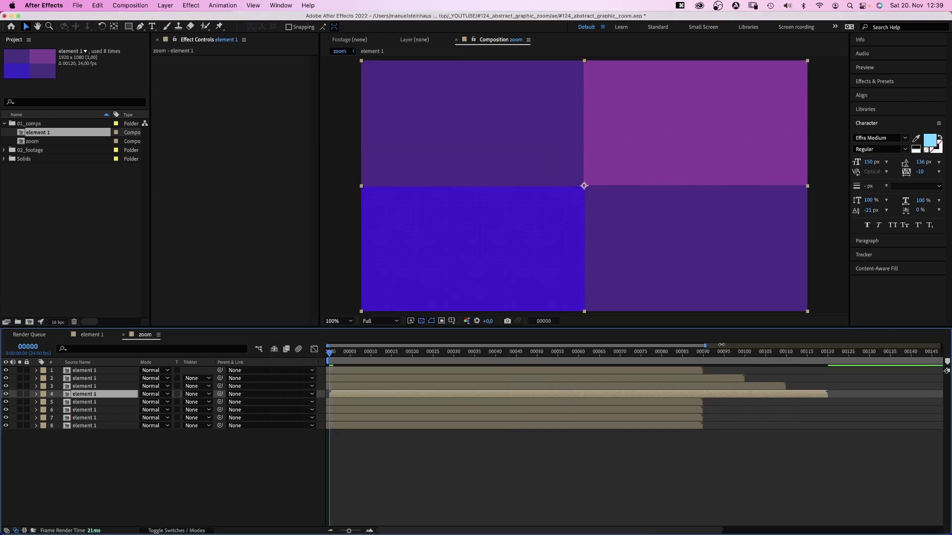
# Step: Delay layers 5 and 6, ending the last layer and the work area at frame 160
pyautogui.moveTo(599, 402); pyautogui.dragTo(624, 402)
pyautogui.click(660, 366)
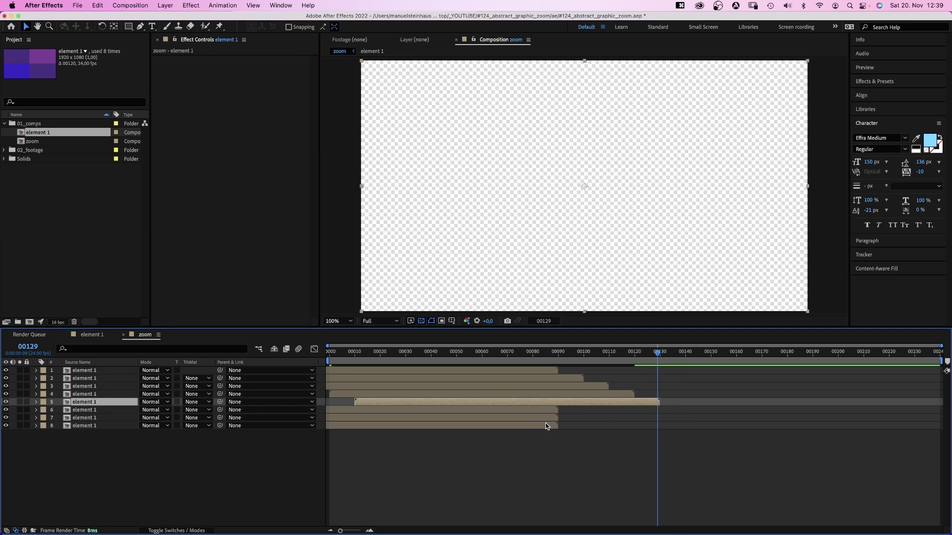
pyautogui.moveTo(545, 410); pyautogui.dragTo(702, 426)
pyautogui.click(685, 366)
pyautogui.moveTo(547, 426); pyautogui.dragTo(723, 427)
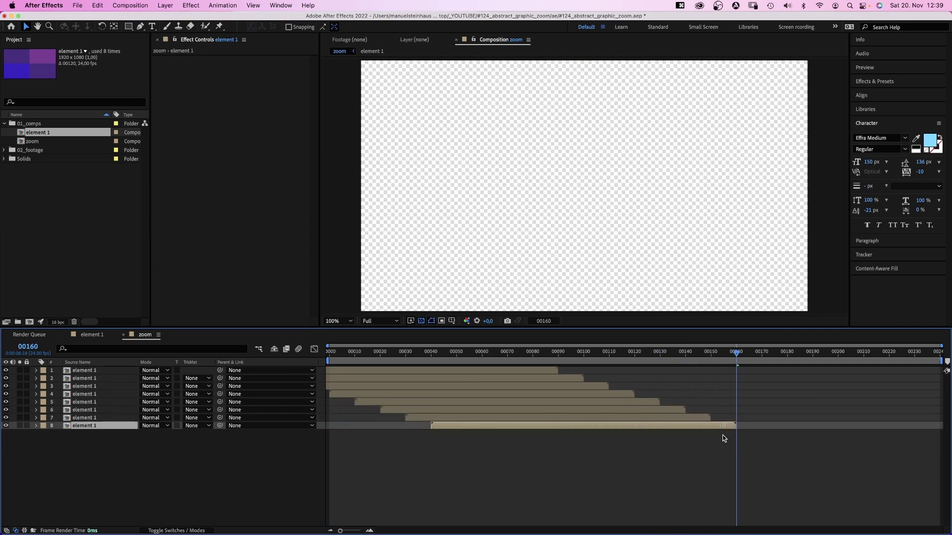
pyautogui.press('n')
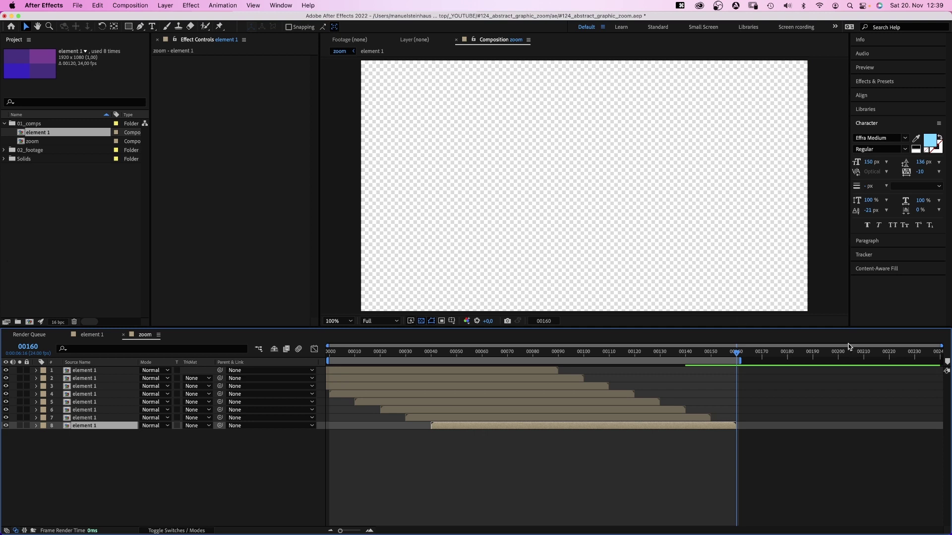
# Step: Preview the zoom comp, then duplicate the element 1 comp in the Project panel
pyautogui.press('0')
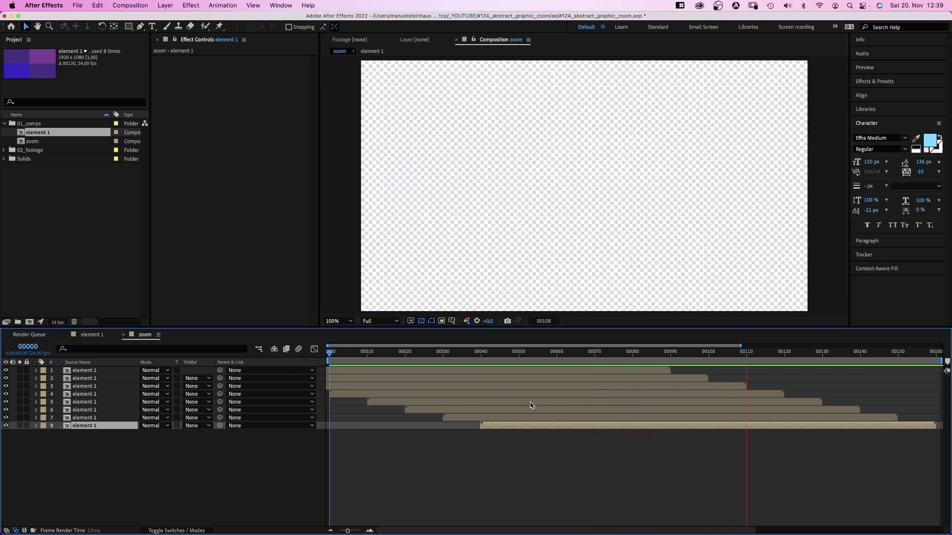
pyautogui.click(576, 355)
pyautogui.click(39, 132)
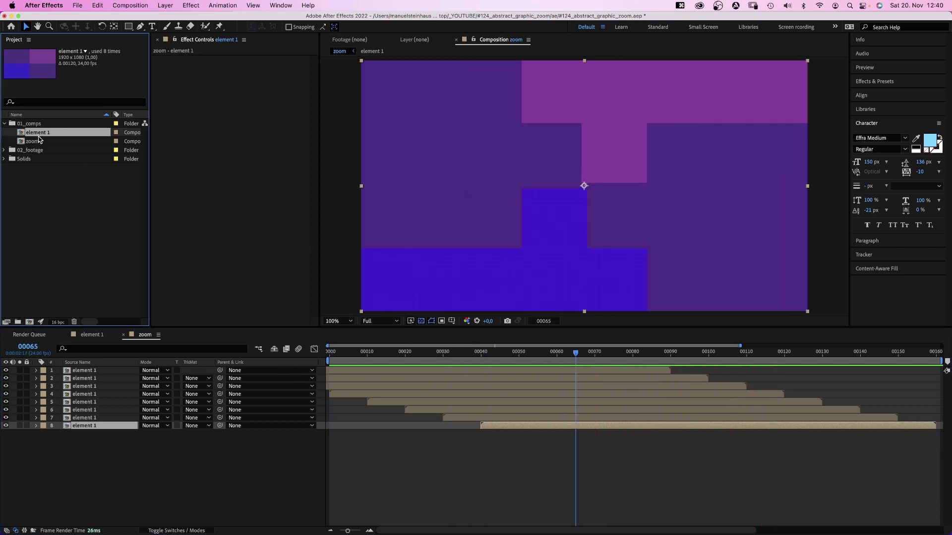
pyautogui.press('super+d')
# Step: Check the new element 2 comp around frame 44, then reopen the zoom comp
pyautogui.doubleClick(42, 141)
pyautogui.moveTo(406, 356); pyautogui.dragTo(554, 356)
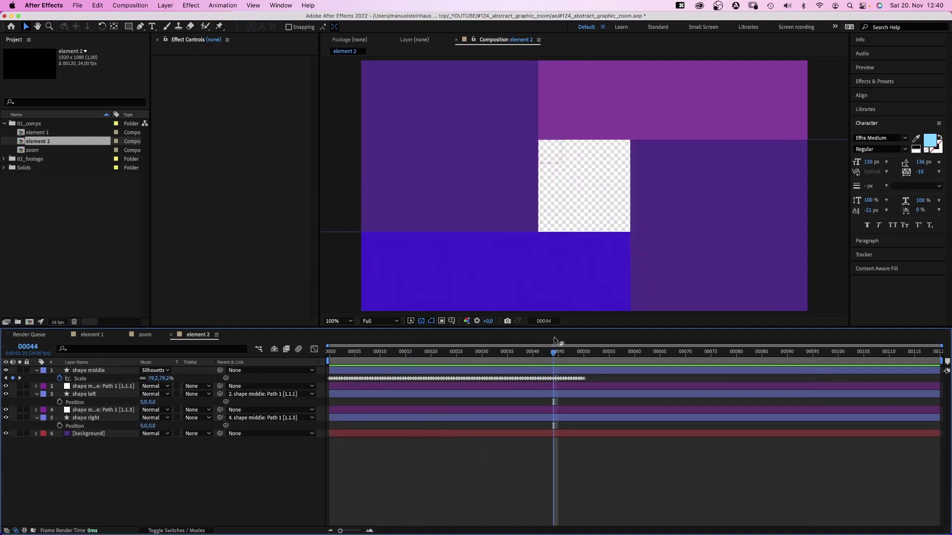
pyautogui.doubleClick(32, 151)
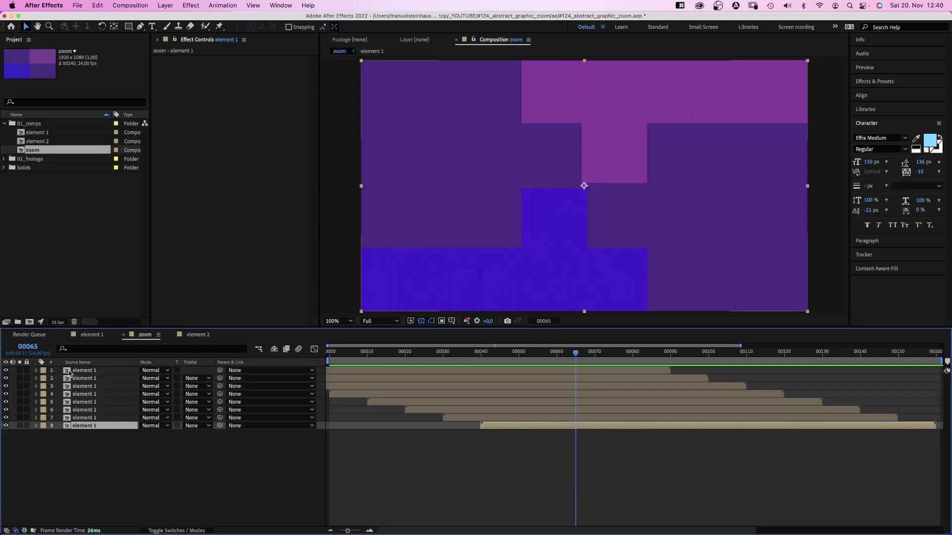
# Step: Apply Hue/Saturation to layer 2, shifting its master hue and toning down its colour
pyautogui.click(81, 379)
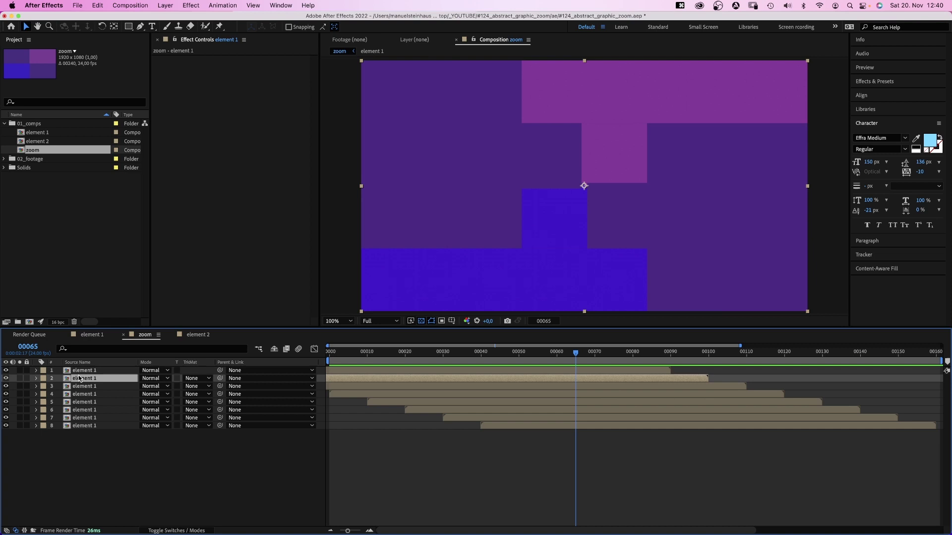
pyautogui.click(901, 84)
pyautogui.write('hue')
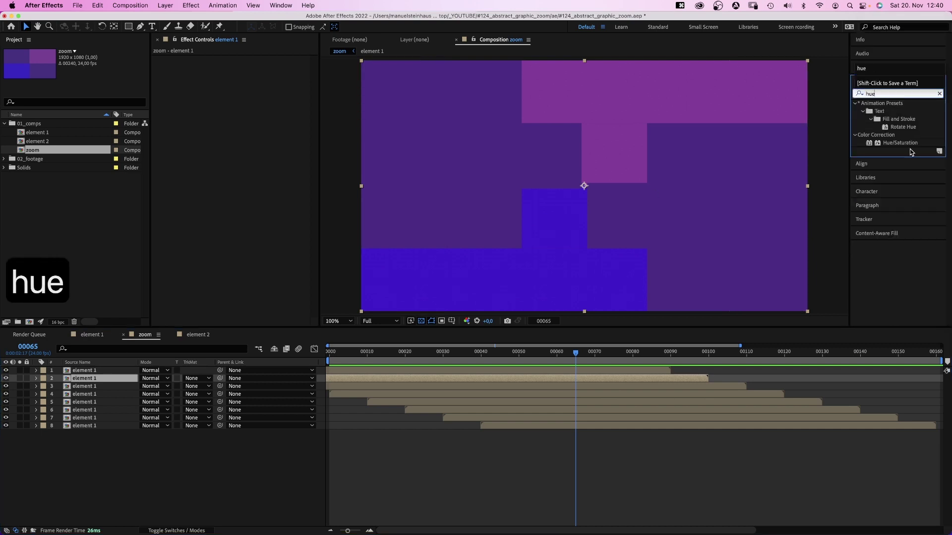
pyautogui.moveTo(900, 143); pyautogui.dragTo(197, 93)
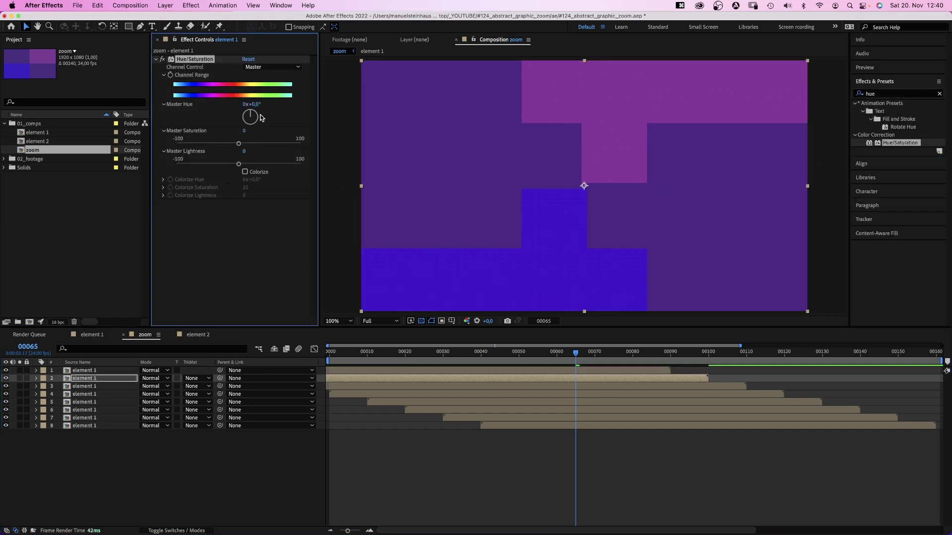
pyautogui.moveTo(253, 116); pyautogui.dragTo(259, 118)
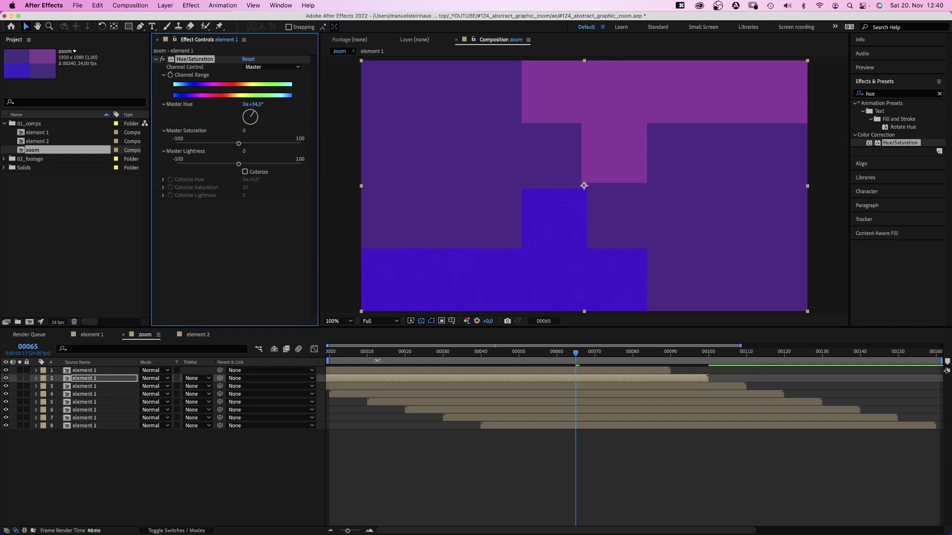
pyautogui.moveTo(377, 361); pyautogui.dragTo(390, 358)
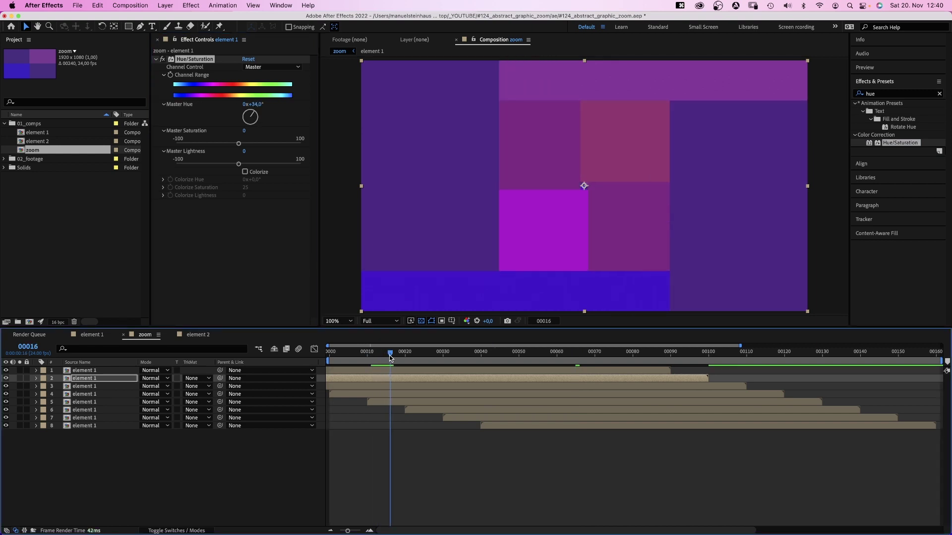
pyautogui.moveTo(239, 144); pyautogui.dragTo(229, 167)
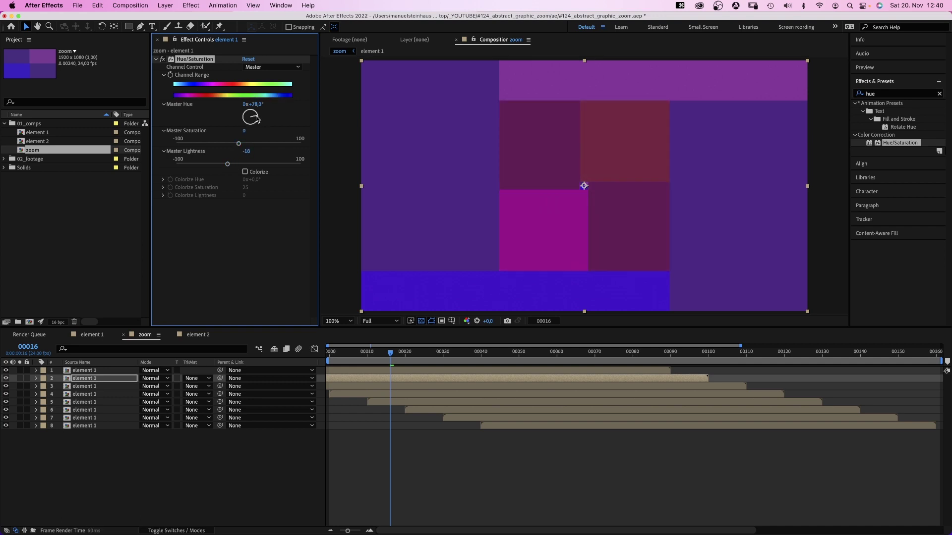
pyautogui.moveTo(257, 119); pyautogui.dragTo(256, 118)
# Step: Shift hue and saturation on the later element 1 layers, through layer 7, and preview
pyautogui.hotkey('ctrl', 'Down')
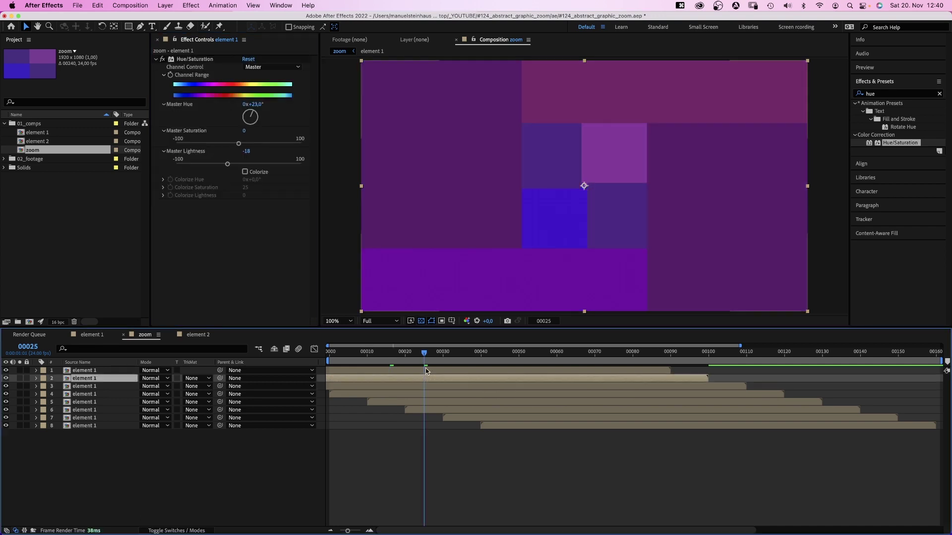
pyautogui.hotkey('ctrl', 'Down')
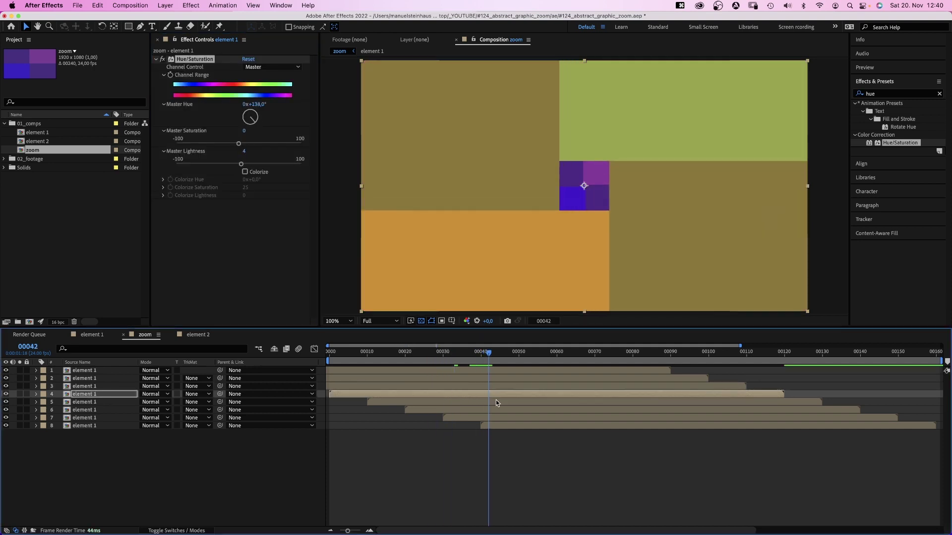
pyautogui.hotkey('ctrl', 'Down')
pyautogui.hotkey('ctrl', 'Down')
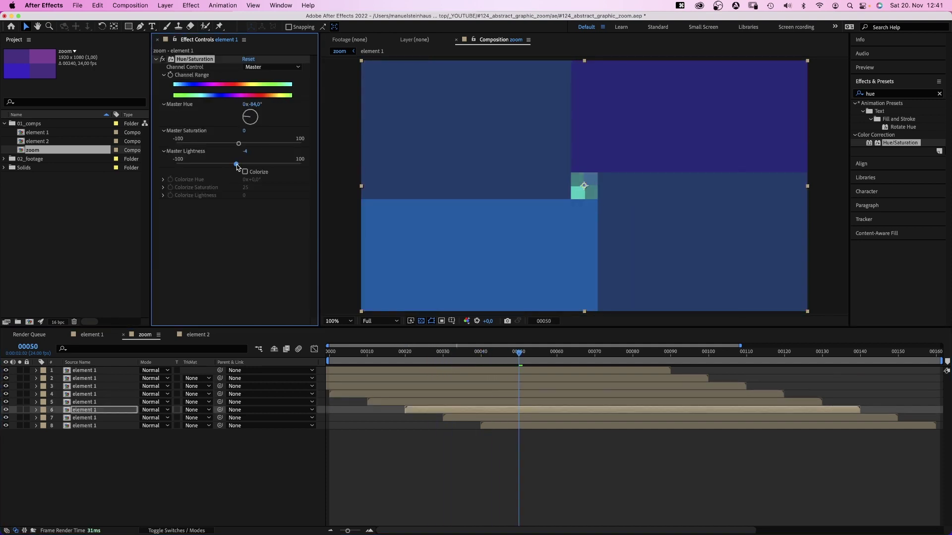
pyautogui.hotkey('ctrl', 'Down')
pyautogui.moveTo(245, 124)
pyautogui.mouseDown()
pyautogui.moveTo(250, 117)
pyautogui.moveTo(257, 143)
pyautogui.mouseUp()
pyautogui.hotkey('ctrl', 'Down')
pyautogui.press('space')
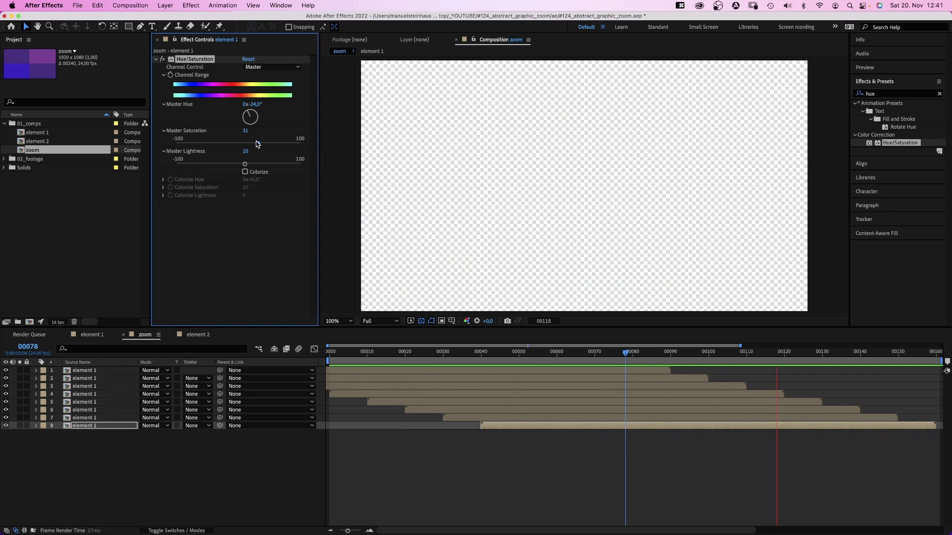
# Step: Select layers 2 through 8, reveal their Rotation properties, and go to frame 0
pyautogui.press('space')
pyautogui.click(81, 379)
pyautogui.keyDown('shift'); pyautogui.click(86, 426); pyautogui.keyUp('shift')
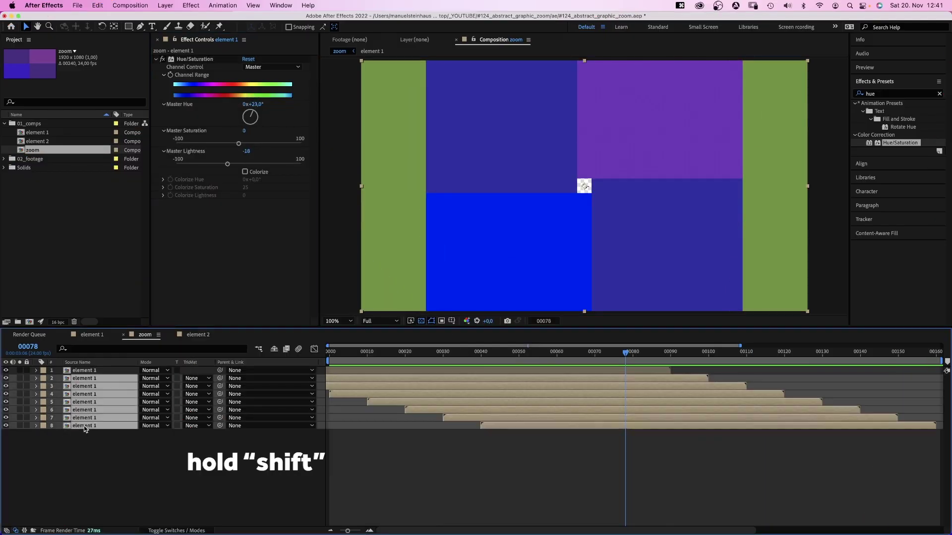
pyautogui.press('r')
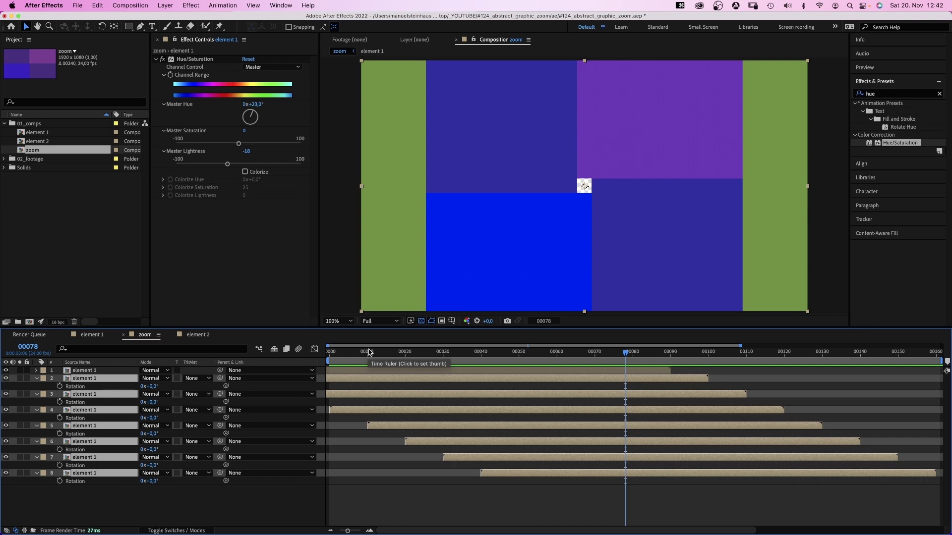
pyautogui.press('Home')
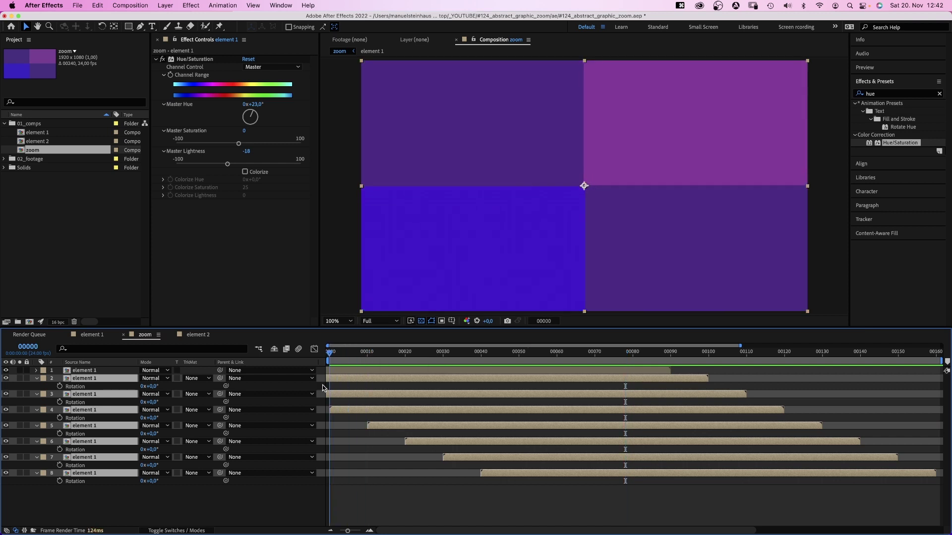
# Step: Keyframe layer 2's rotation to reach -15° at frame 30
pyautogui.click(60, 386)
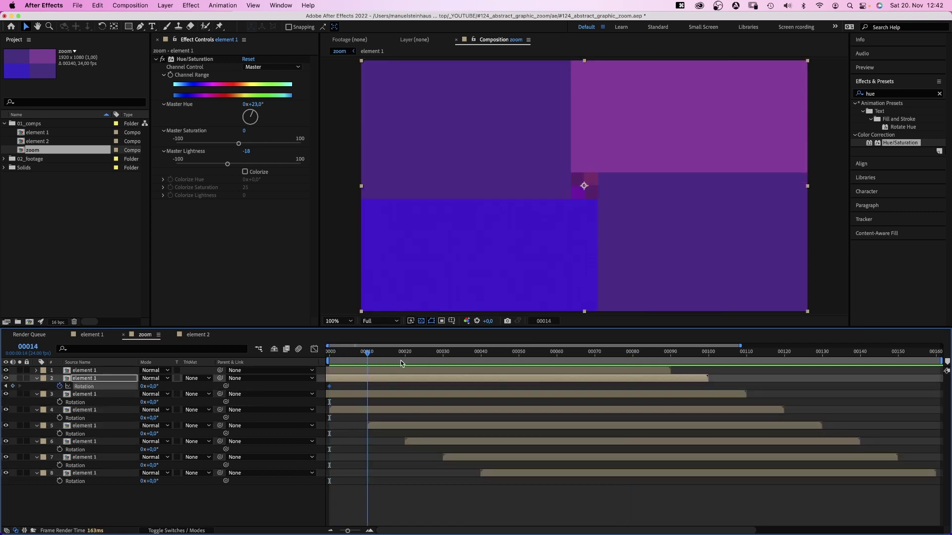
pyautogui.moveTo(340, 352); pyautogui.dragTo(443, 361)
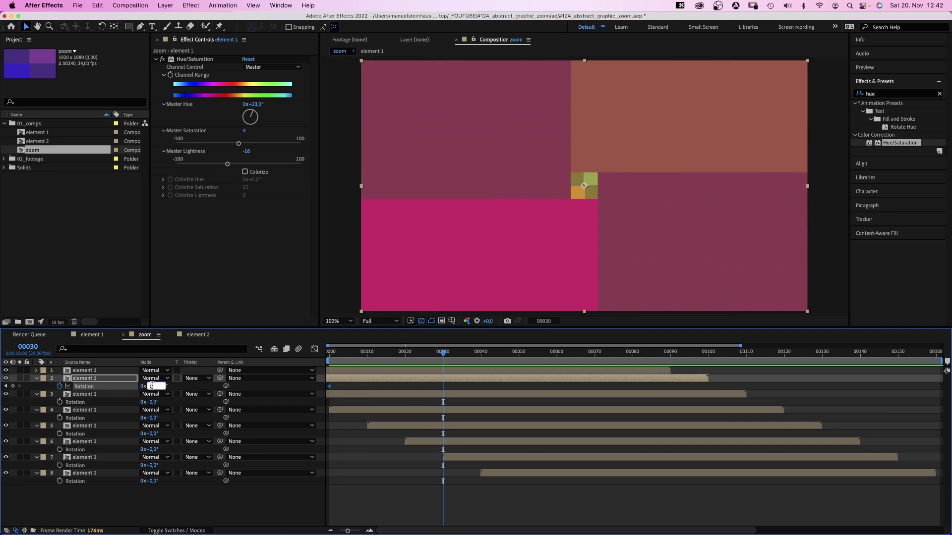
pyautogui.write('-15')
pyautogui.press('Return')
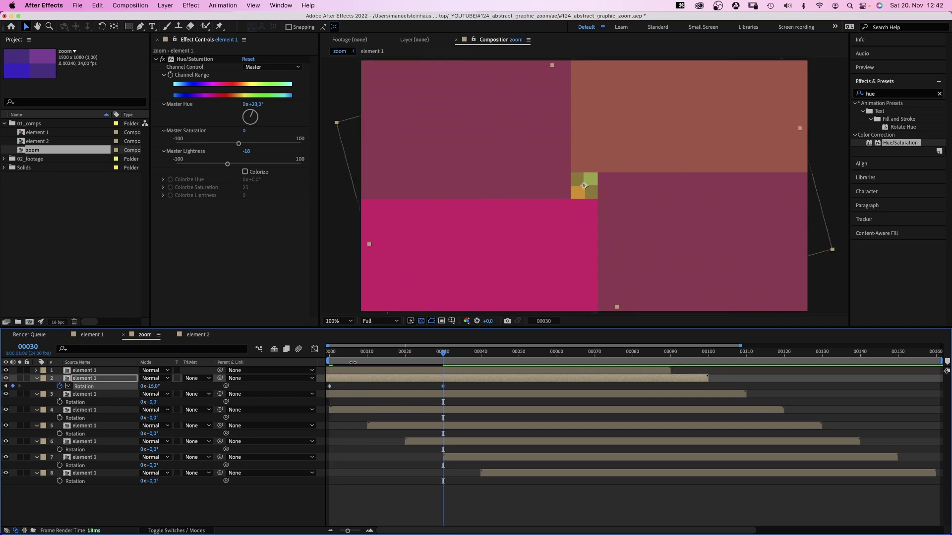
# Step: Keyframe layer 3's rotation from -15° at frame 10 to -30° at frame 40
pyautogui.moveTo(358, 358); pyautogui.dragTo(368, 363)
pyautogui.click(369, 395)
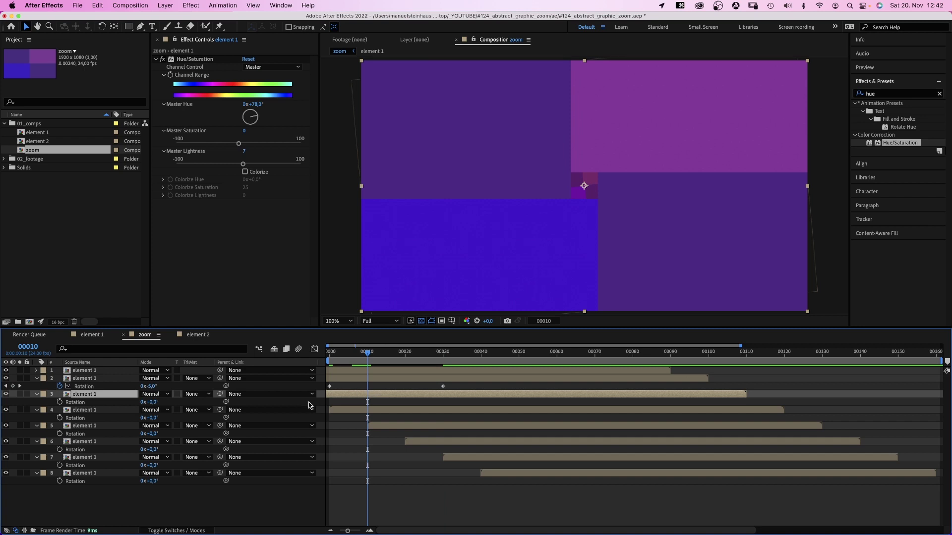
pyautogui.write('-15')
pyautogui.press('Return')
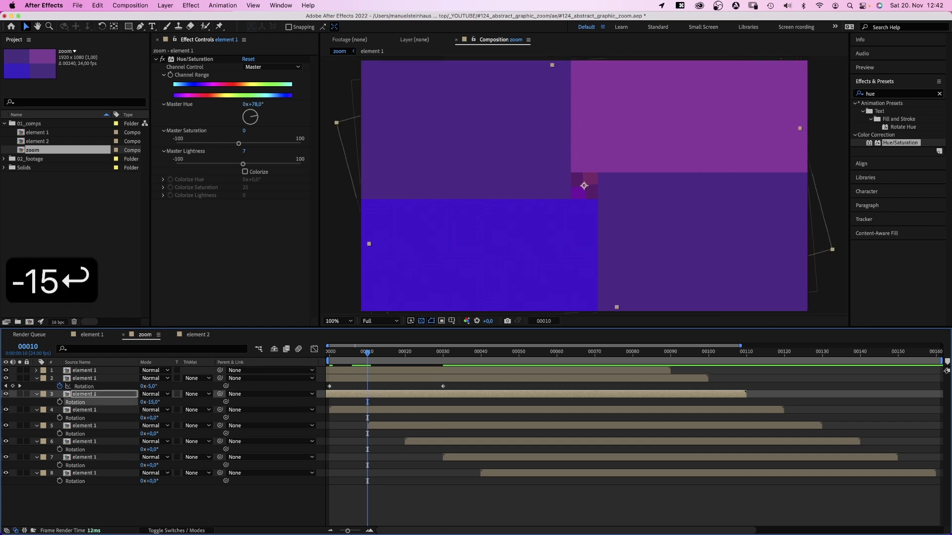
pyautogui.click(60, 402)
pyautogui.moveTo(461, 352); pyautogui.dragTo(480, 364)
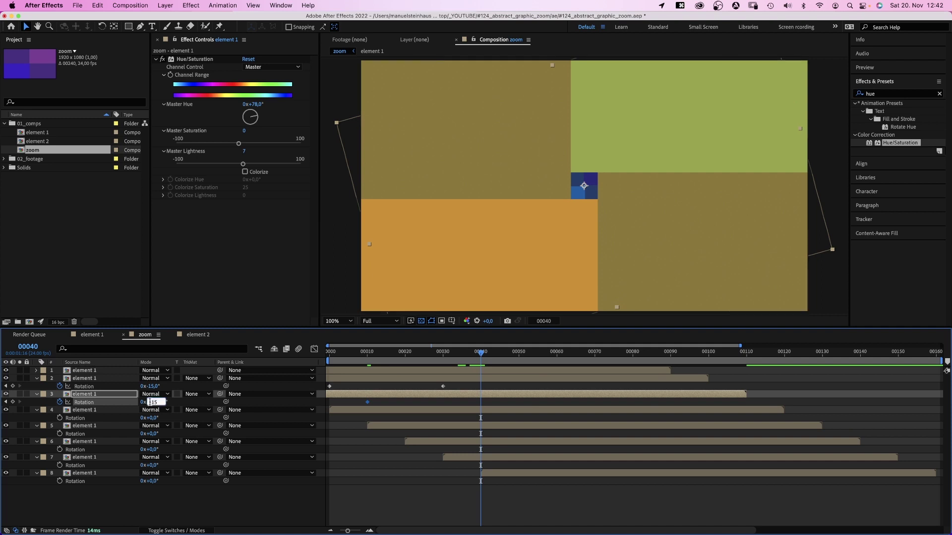
pyautogui.write('-30')
pyautogui.press('Return')
# Step: Keyframe layer 4's rotation from -30° at frame 20 to -45° at frame 50
pyautogui.click(405, 353)
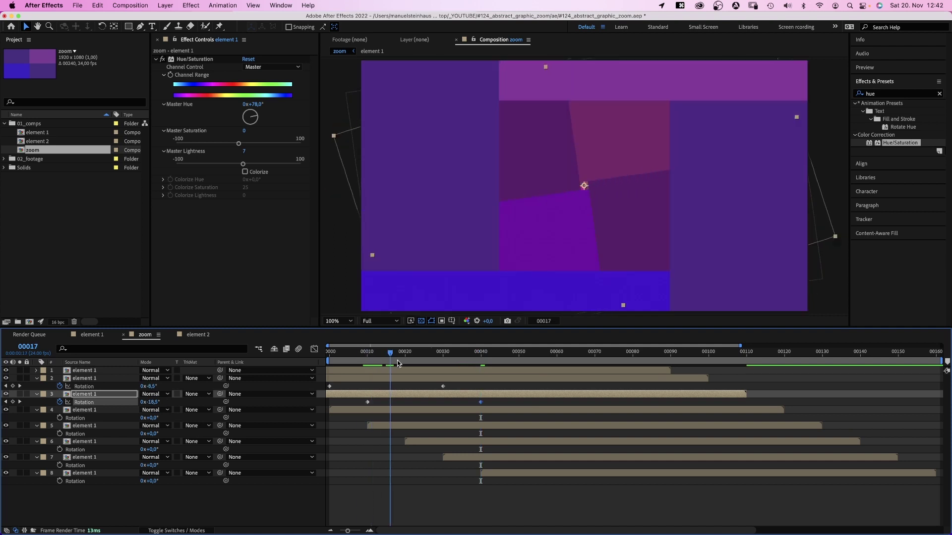
pyautogui.click(151, 418)
pyautogui.write('-10')
pyautogui.press('Return')
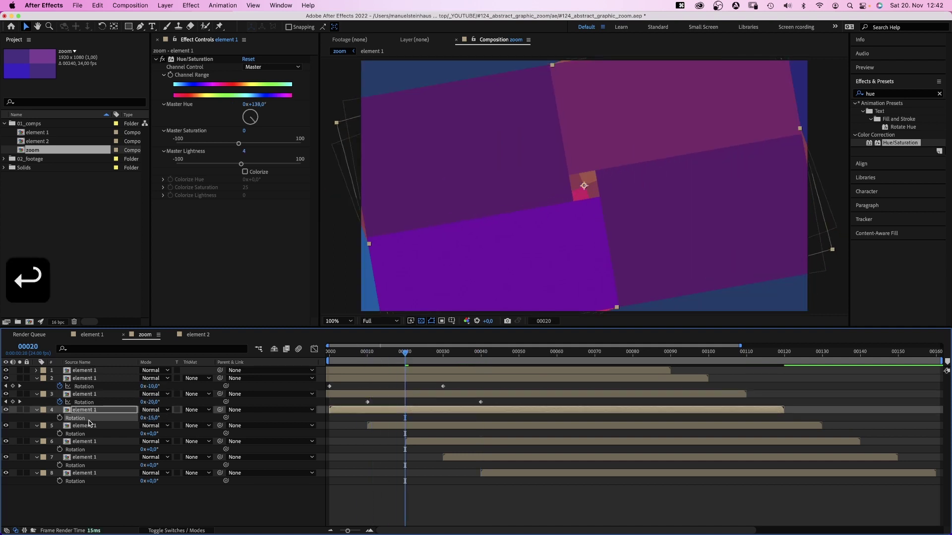
pyautogui.press('cmd+z')
pyautogui.hotkey('alt', 'shift', 'r')
pyautogui.click(151, 418)
pyautogui.write('-30')
pyautogui.press('Return')
pyautogui.click(521, 365)
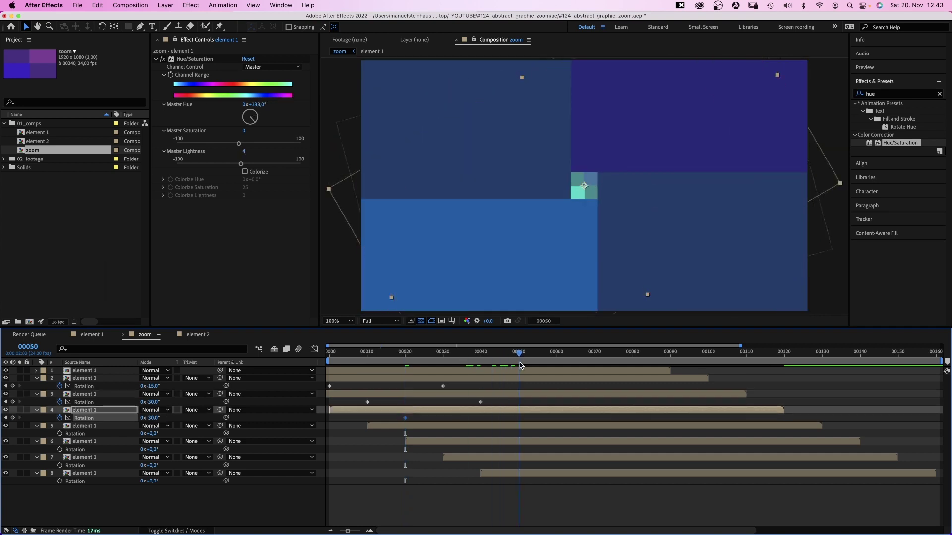
pyautogui.write('-45')
pyautogui.press('Return')
# Step: Keyframe layer 5's rotation from -45° at frame 30 to -60° at frame 60
pyautogui.click(443, 353)
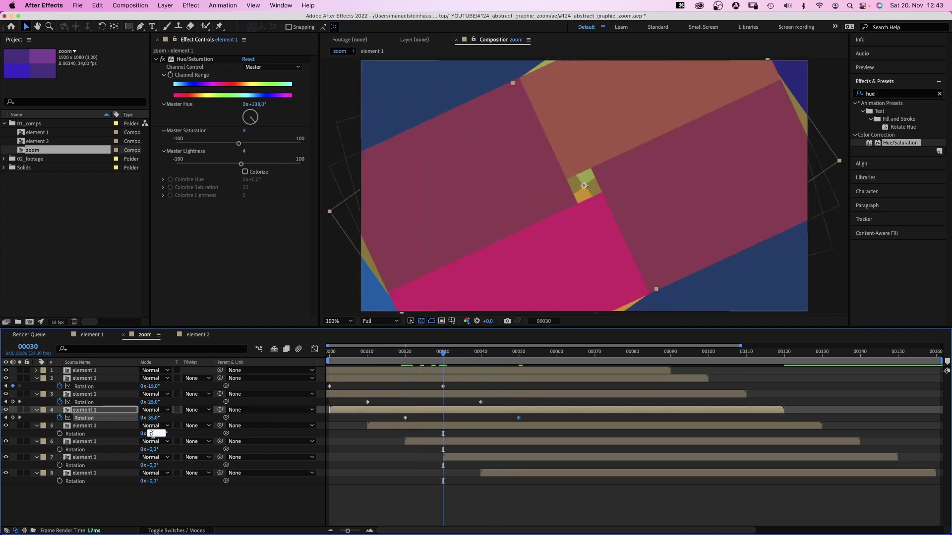
pyautogui.write('-45')
pyautogui.press('Return')
pyautogui.click(557, 354)
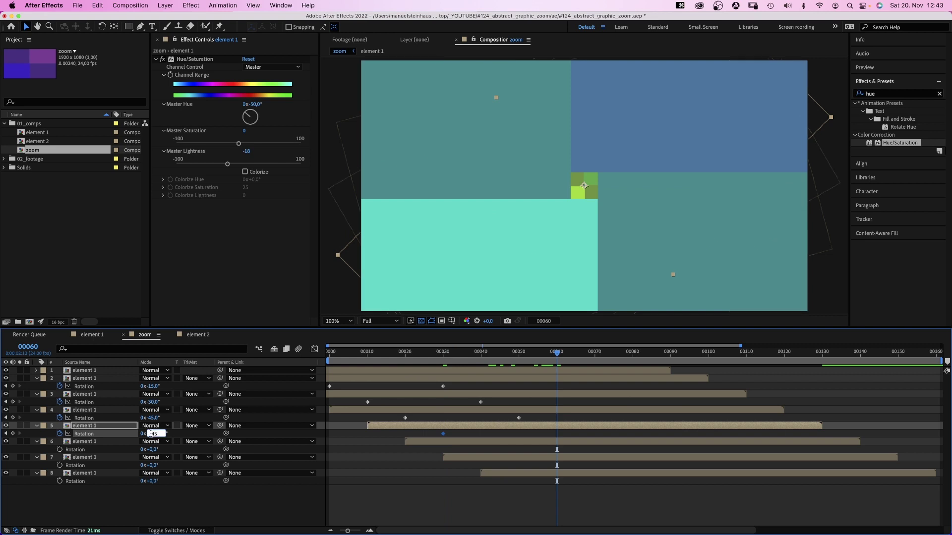
pyautogui.write('-60')
pyautogui.press('Return')
# Step: Keyframe layer 6's rotation from -60° at frame 40 to -75° at frame 70
pyautogui.click(481, 353)
pyautogui.click(152, 449)
pyautogui.write('-6')
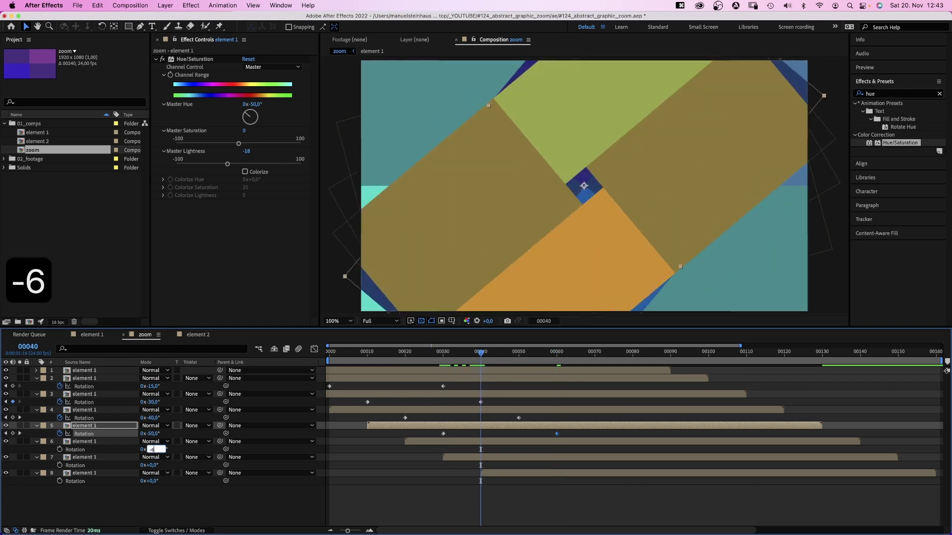
pyautogui.write('0')
pyautogui.press('Return')
pyautogui.click(595, 353)
pyautogui.click(151, 450)
pyautogui.write('-')
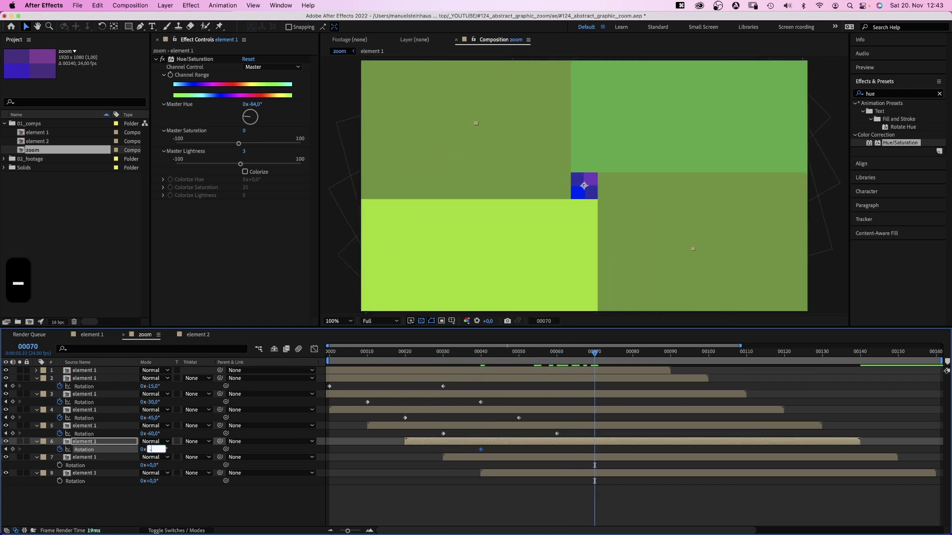
pyautogui.write('75')
pyautogui.press('Return')
# Step: Keyframe layer 7's rotation from -75° at frame 50 to -90°, ending at frame 80
pyautogui.click(518, 354)
pyautogui.click(59, 465)
pyautogui.click(149, 466)
pyautogui.write('-')
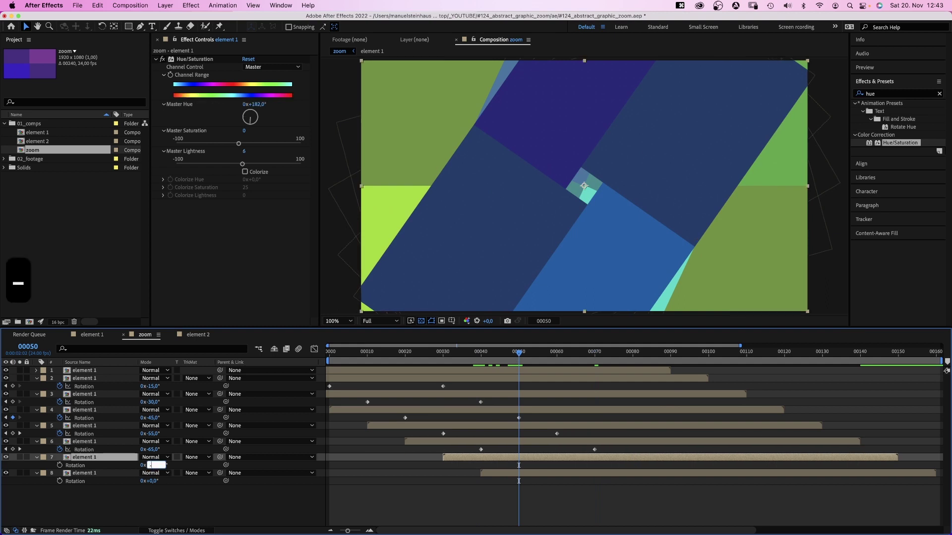
pyautogui.write('75')
pyautogui.press('Return')
pyautogui.click(595, 354)
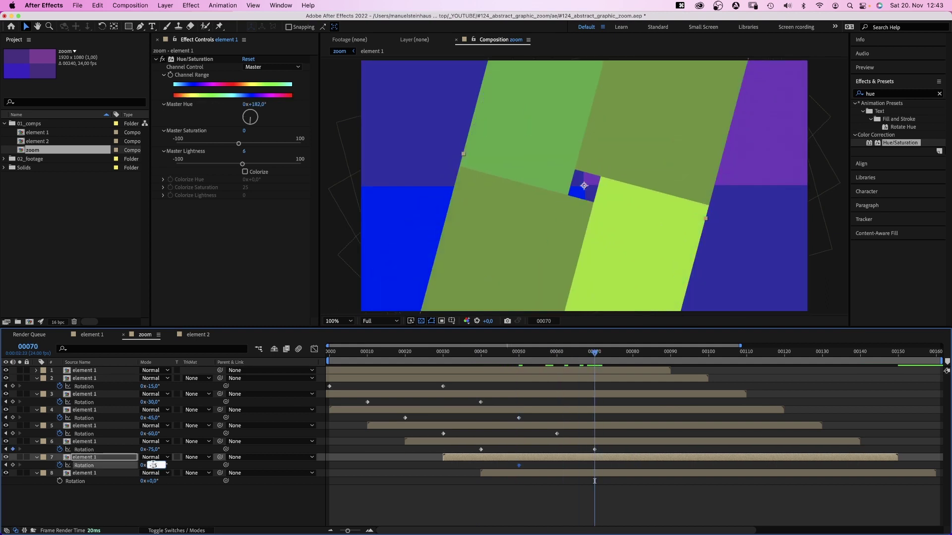
pyautogui.write('-90')
pyautogui.press('Return')
pyautogui.click(633, 353)
pyautogui.moveTo(595, 466); pyautogui.dragTo(633, 465)
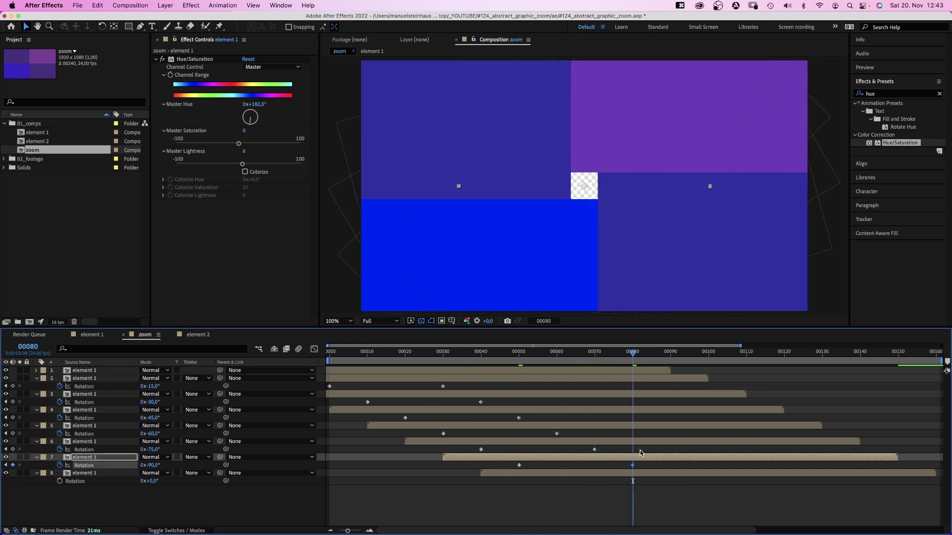
# Step: Enable the Collapse Transformations switch on layers 2 and 3, then preview the comp
pyautogui.moveTo(641, 359)
pyautogui.mouseDown()
pyautogui.moveTo(691, 367)
pyautogui.moveTo(614, 375)
pyautogui.moveTo(429, 465)
pyautogui.mouseUp()
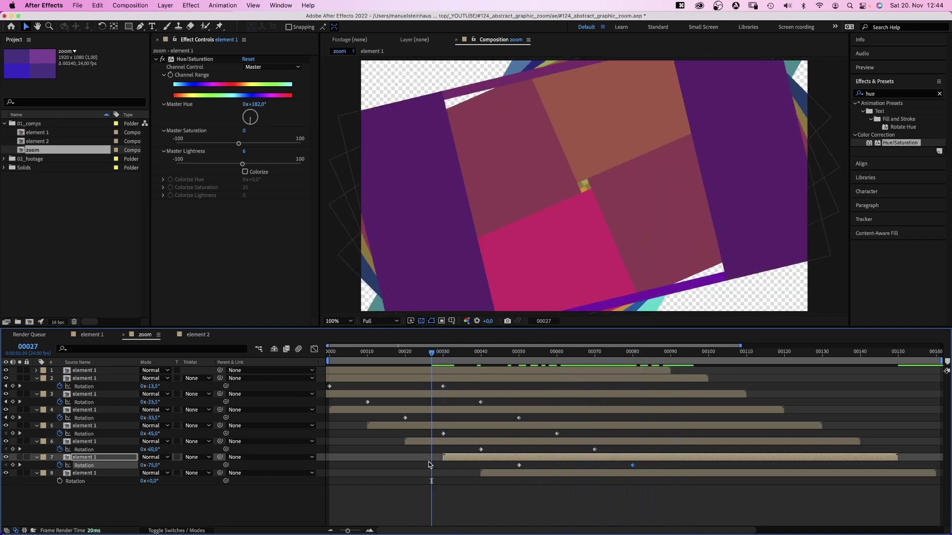
pyautogui.click(169, 531)
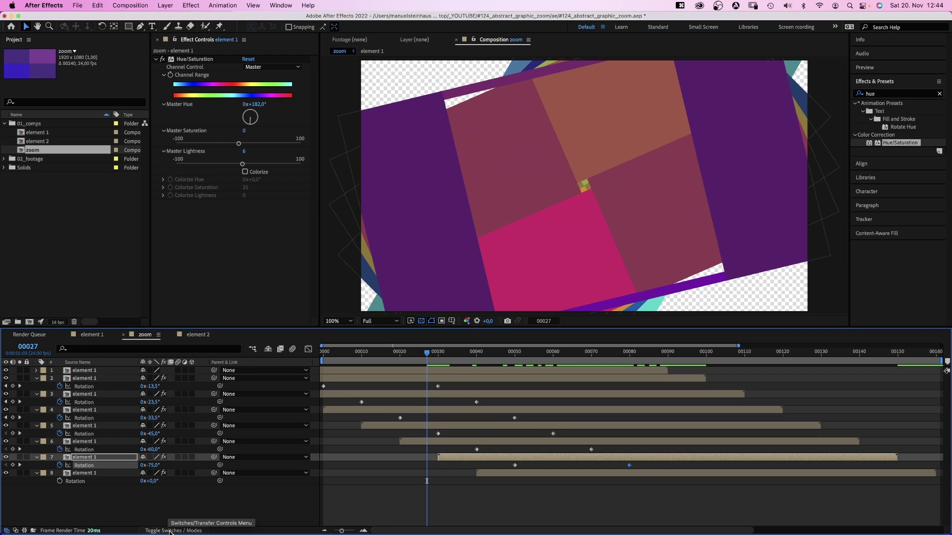
pyautogui.click(149, 378)
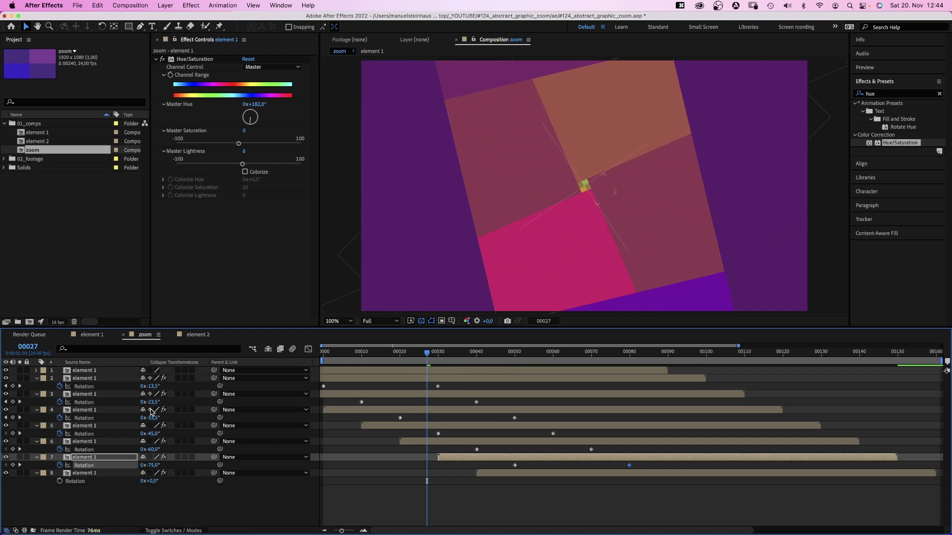
pyautogui.click(164, 522)
pyautogui.press('space')
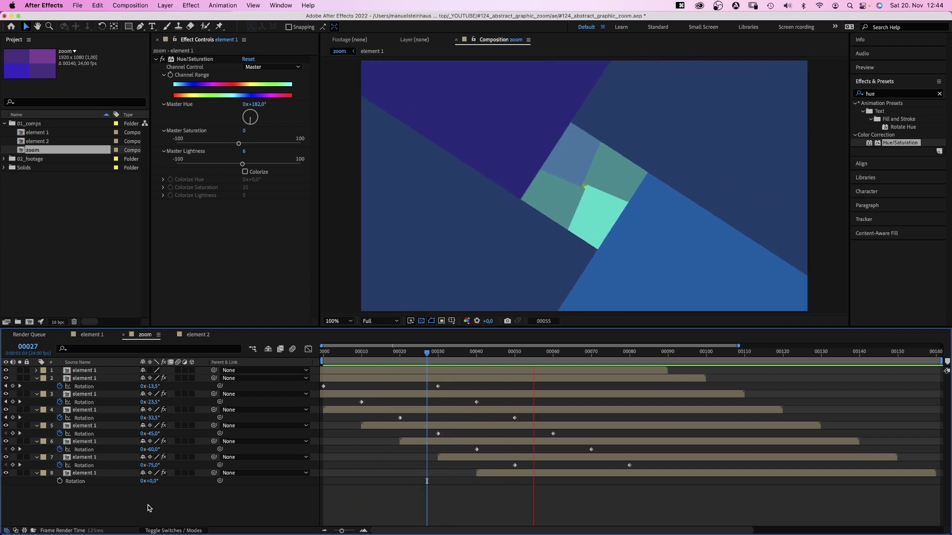
# Step: Drag the zoom comp onto New Composition and rename the resulting 'zoom 2' to 'zoom timelapse'
pyautogui.press('0')
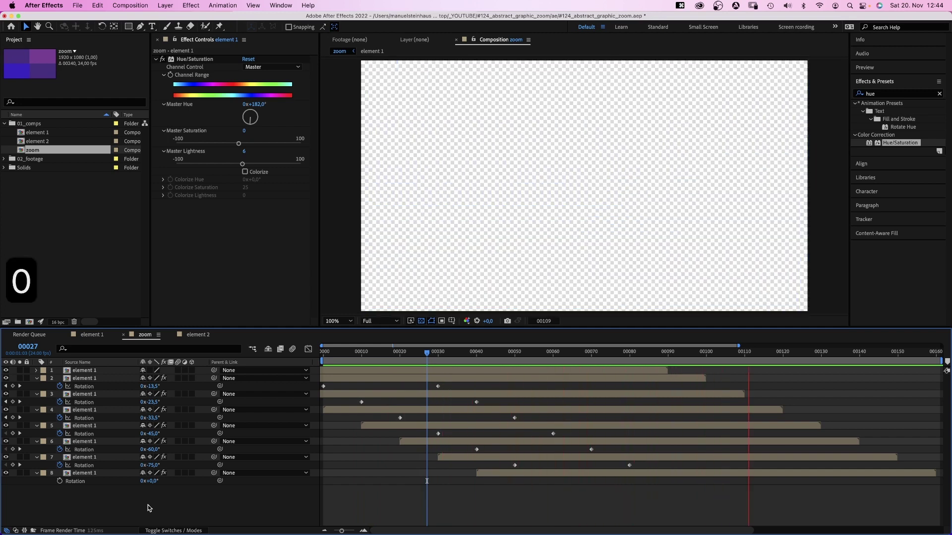
pyautogui.click(42, 151)
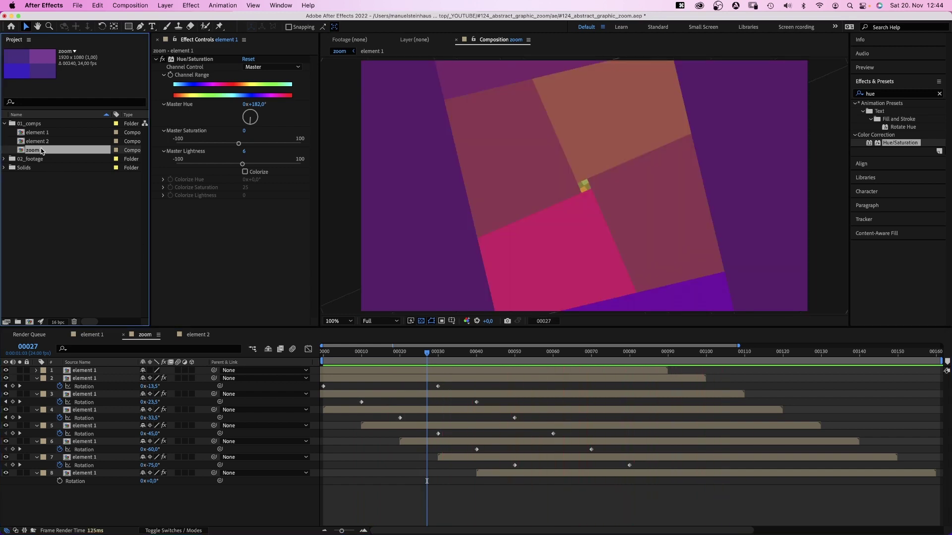
pyautogui.moveTo(31, 322); pyautogui.dragTo(30, 321)
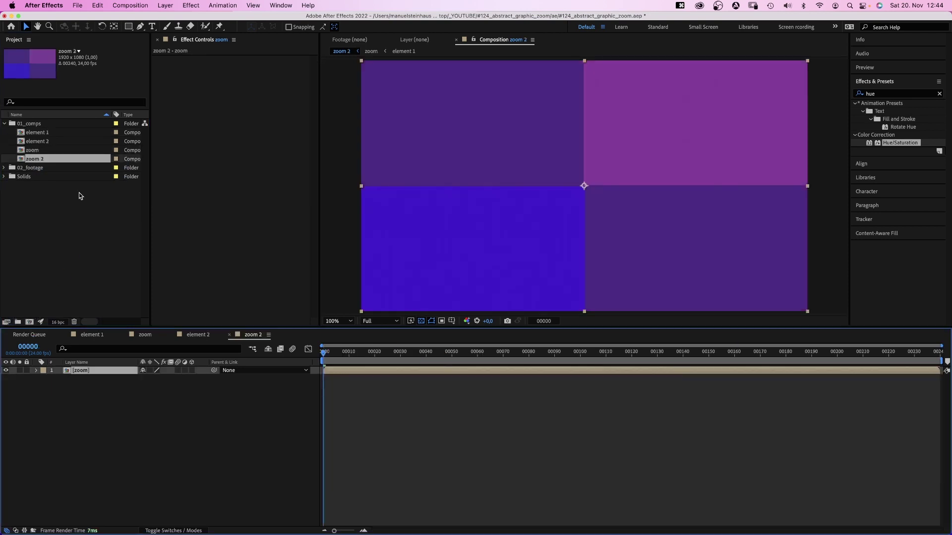
pyautogui.click(50, 158)
pyautogui.press('Return')
pyautogui.press('BackSpace')
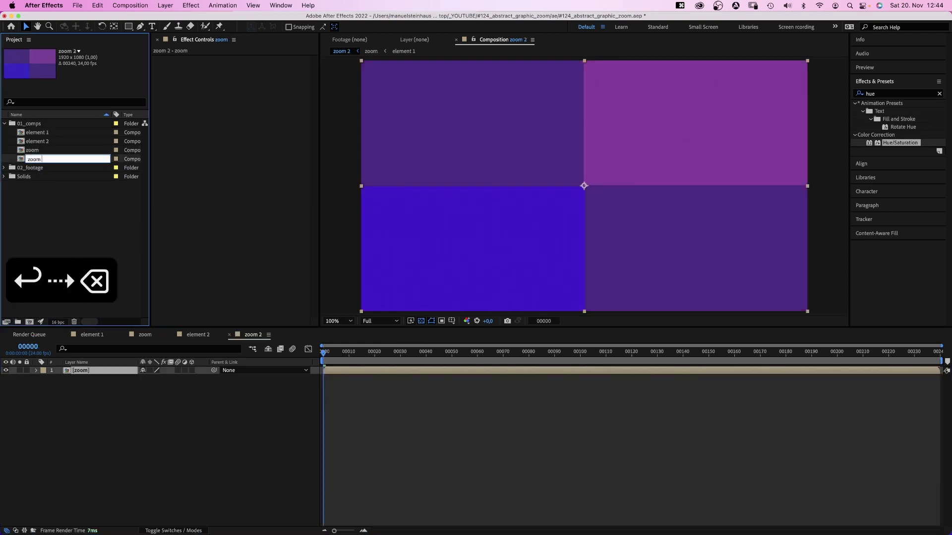
pyautogui.write('timelapse')
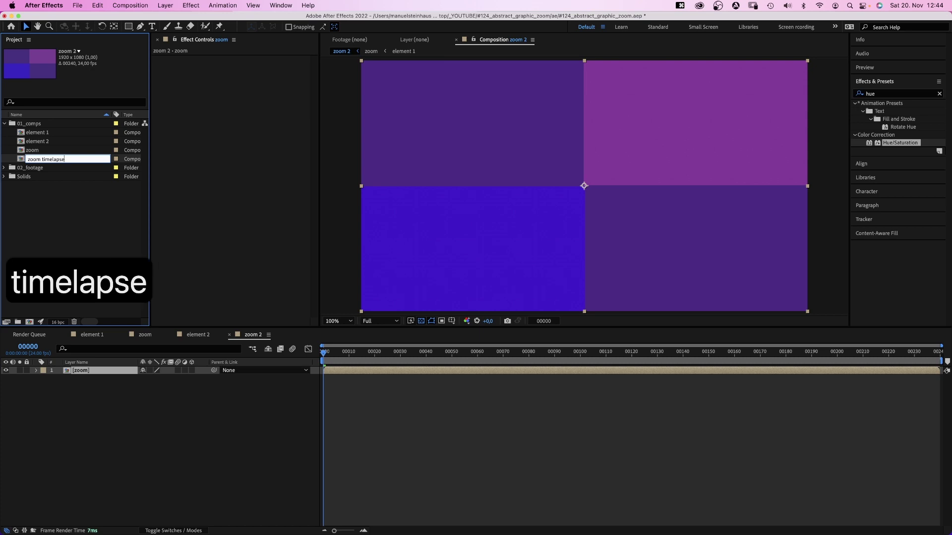
pyautogui.press('Return')
# Step: Enable Time Remapping on the nested zoom layer and scrub through the result
pyautogui.rightClick(113, 375)
pyautogui.moveTo(125, 310)
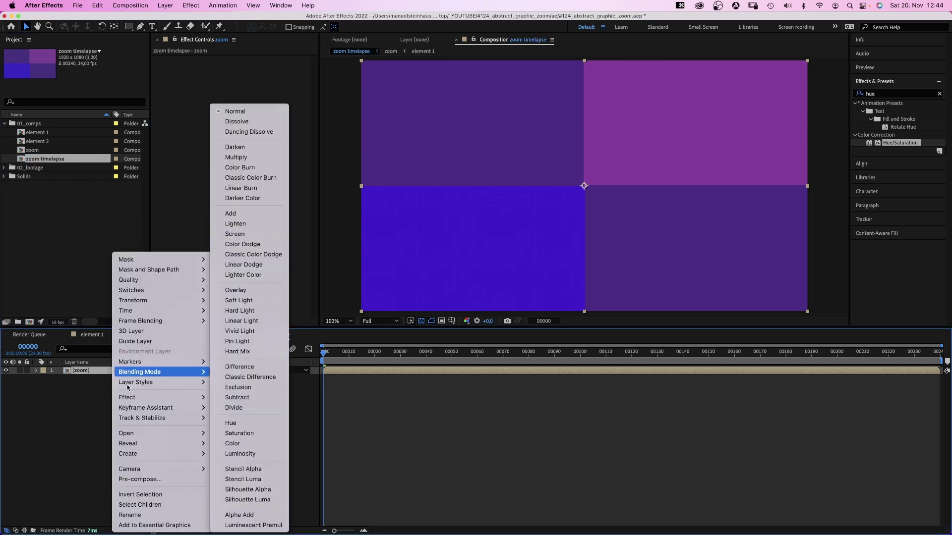
pyautogui.click(275, 311)
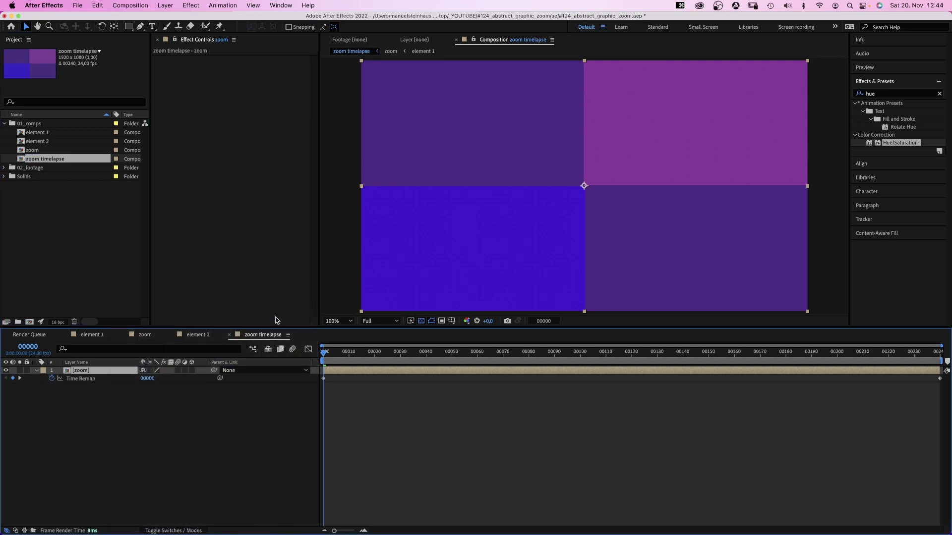
pyautogui.moveTo(329, 354); pyautogui.dragTo(553, 364)
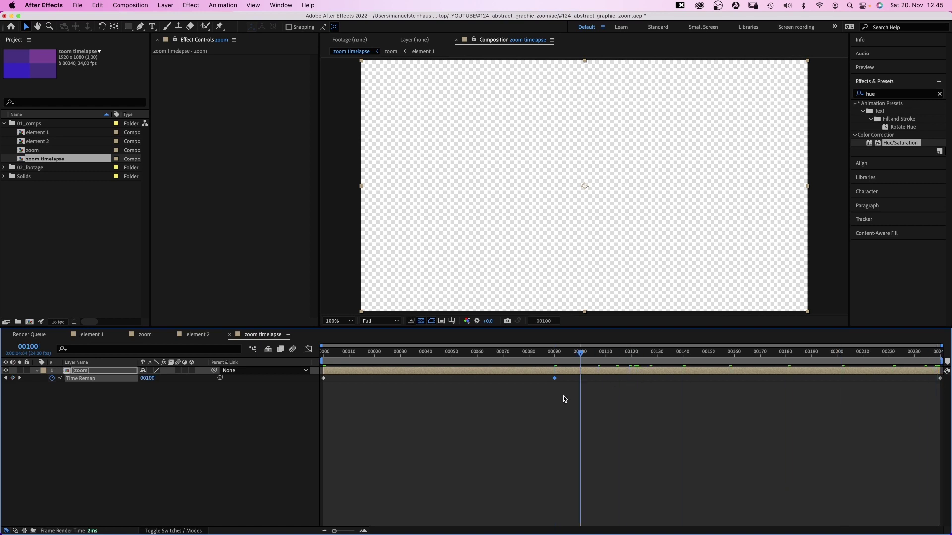
pyautogui.press('Home')
# Step: Ease the Time Remap speed graph to accelerate, end the work area near 100 frames, and preview
pyautogui.moveTo(605, 411); pyautogui.dragTo(328, 369)
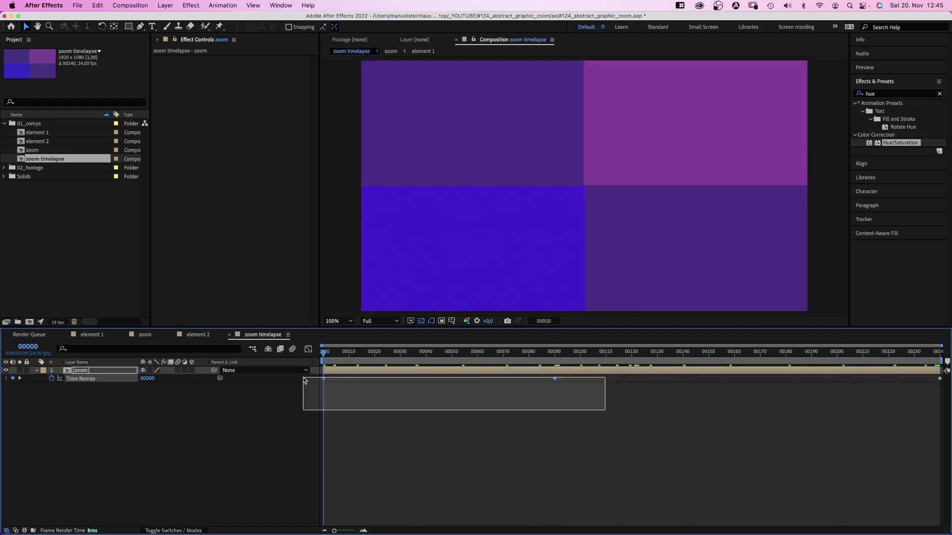
pyautogui.click(308, 351)
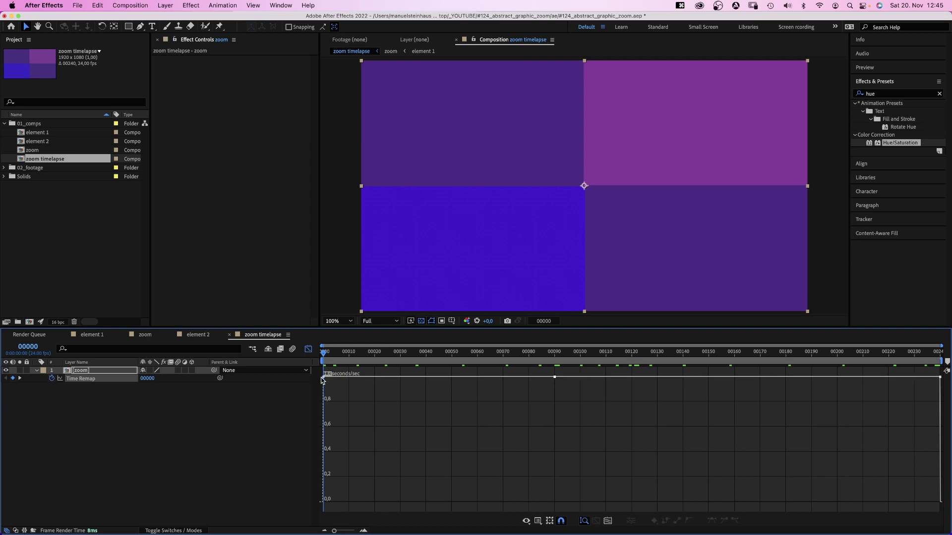
pyautogui.moveTo(343, 378); pyautogui.dragTo(392, 474)
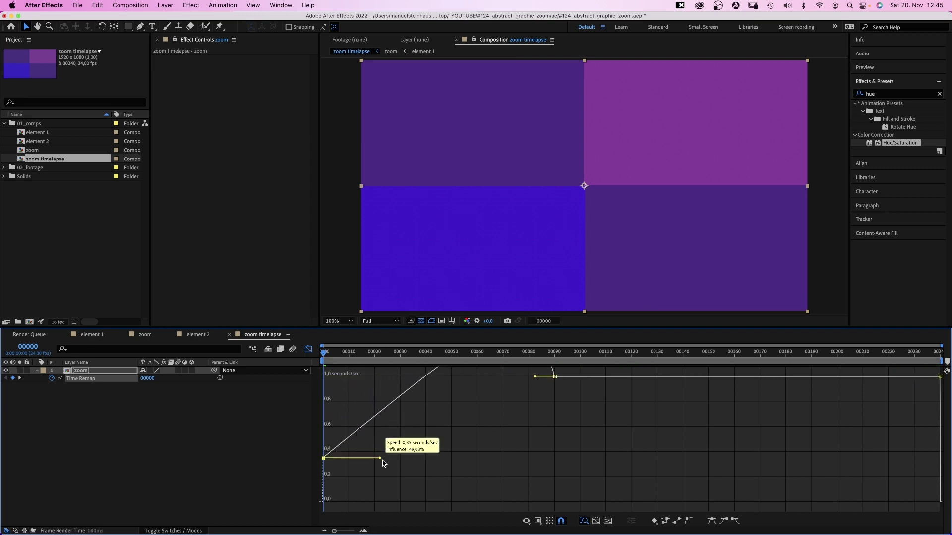
pyautogui.moveTo(536, 430); pyautogui.dragTo(559, 435)
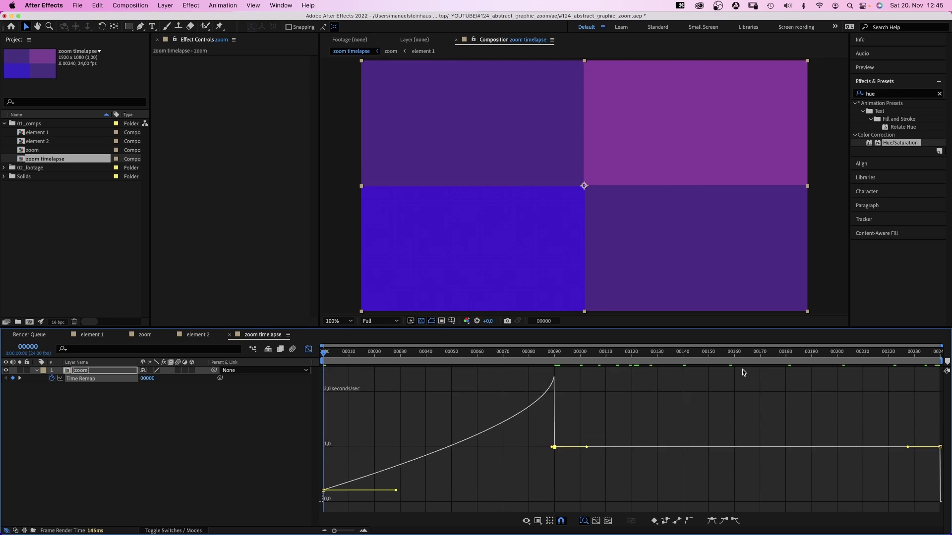
pyautogui.moveTo(942, 361); pyautogui.dragTo(586, 390)
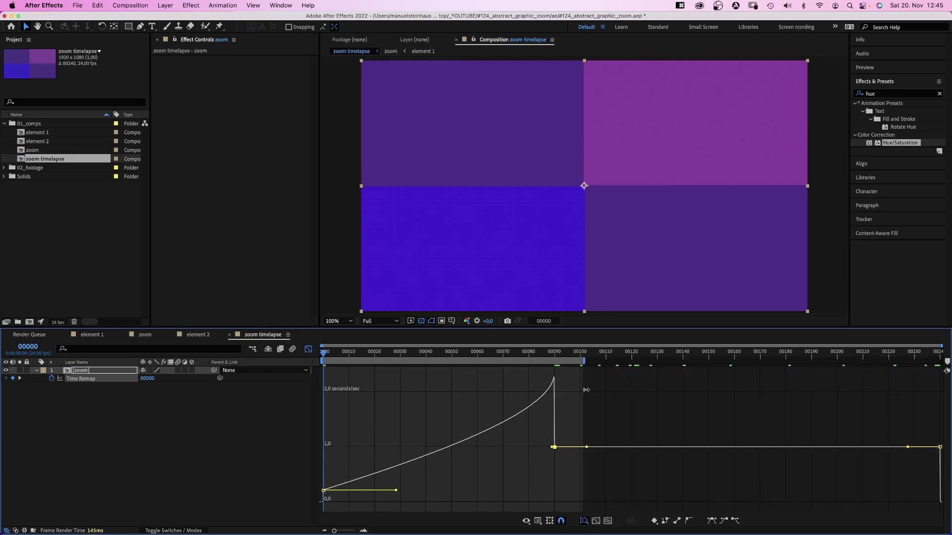
pyautogui.press('space')
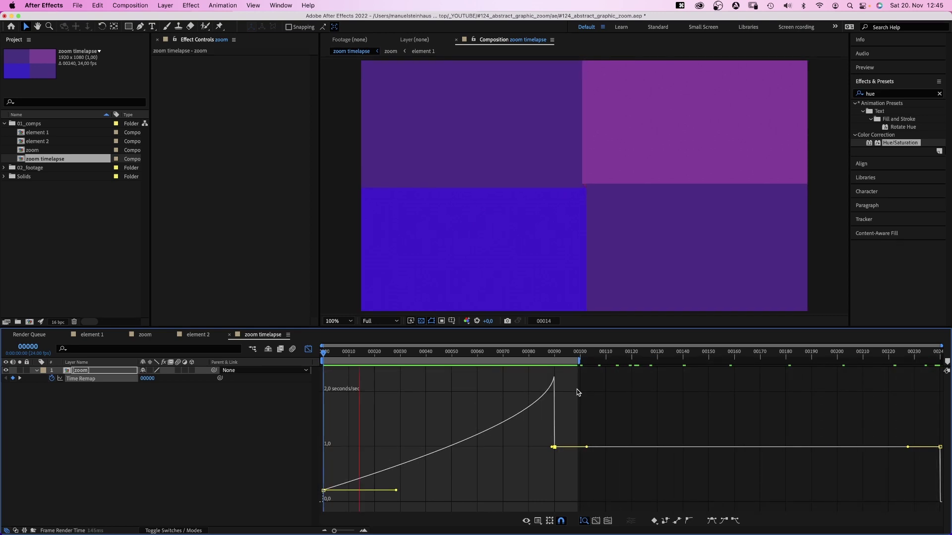